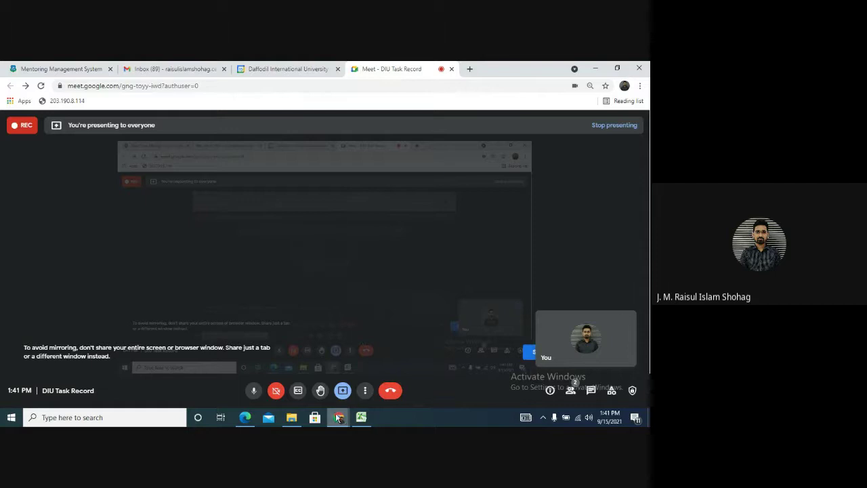
Switch to the Fall 2021 course offer PDF in Edge, enlarge it, and circle batches 191 to 193 with a red pen
click(245, 417)
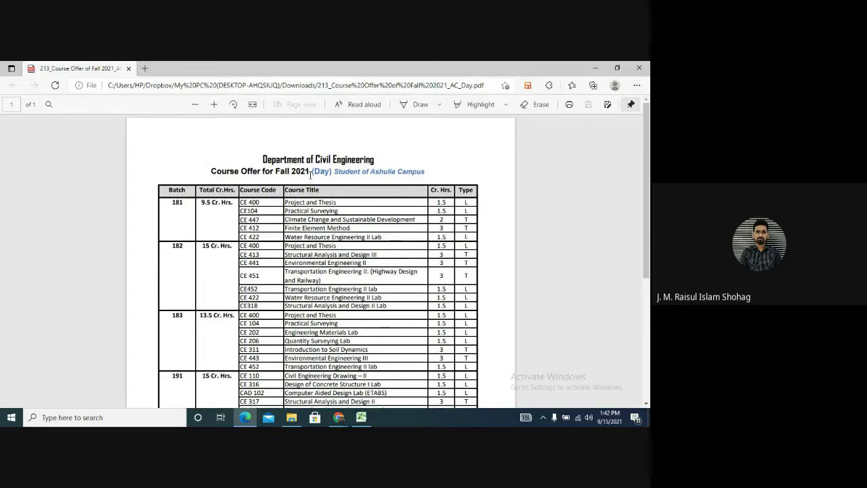
scroll(271, 260, down, 5)
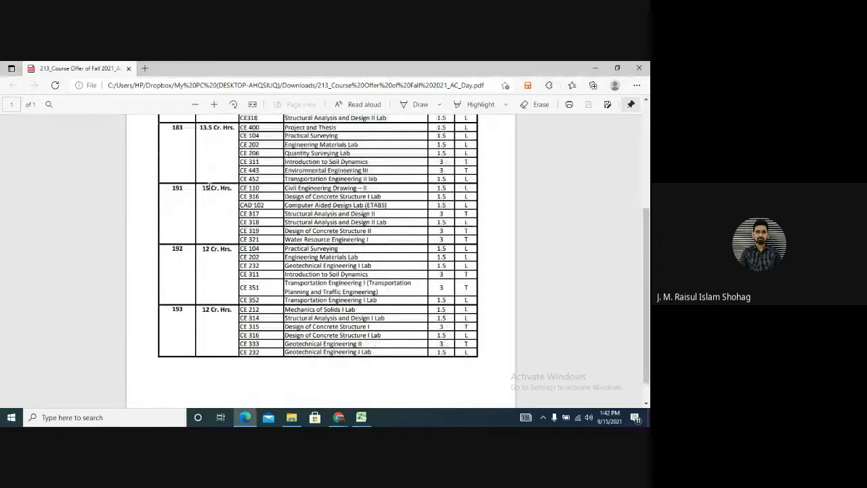
click(216, 103)
click(215, 104)
click(439, 104)
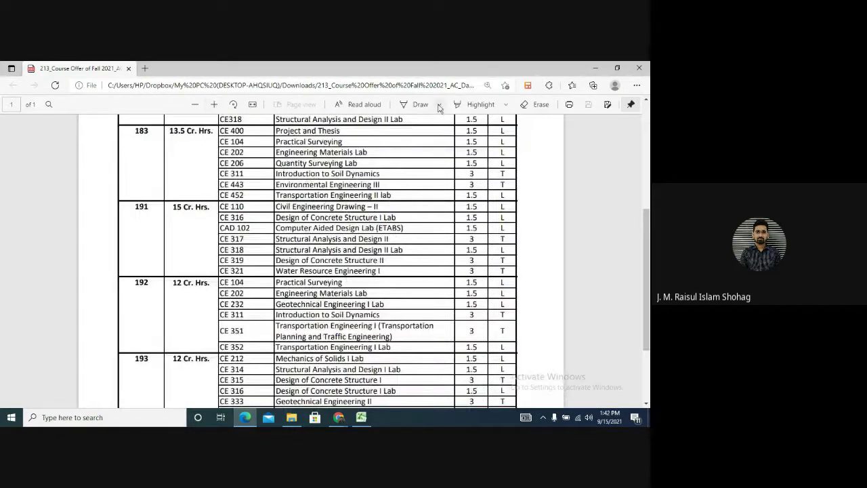
click(355, 160)
scroll(175, 231, down, 1)
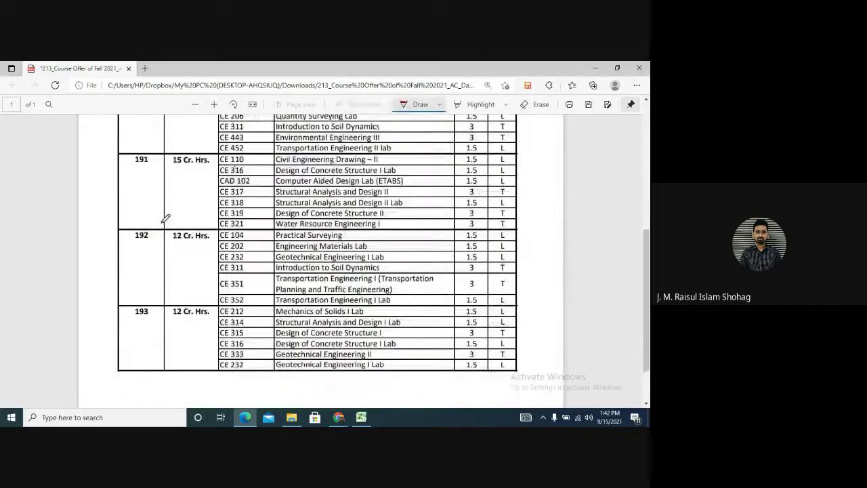
mouse_move(154, 133)
mouse_down()
mouse_move(120, 322)
mouse_move(159, 323)
mouse_move(156, 139)
mouse_up()
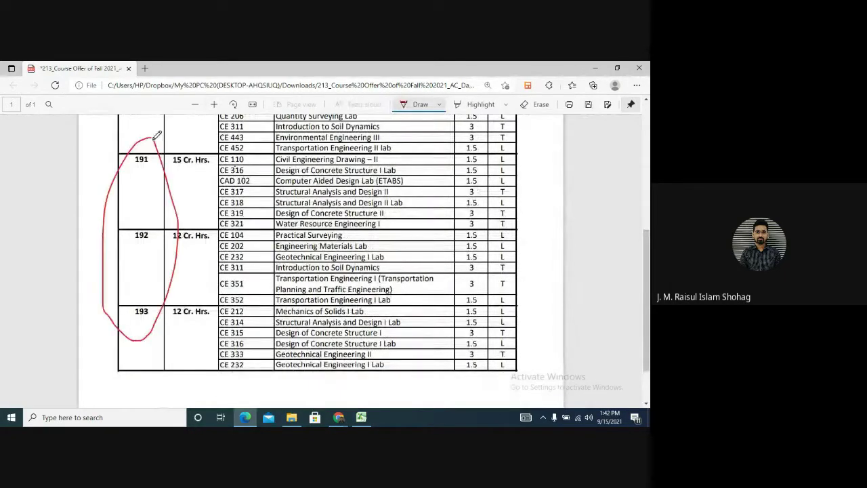
Circle the course codes and credit hours of batches 191 to 193 in red, and mark the type entries of batch 191's first two courses
scroll(224, 247, up, 1)
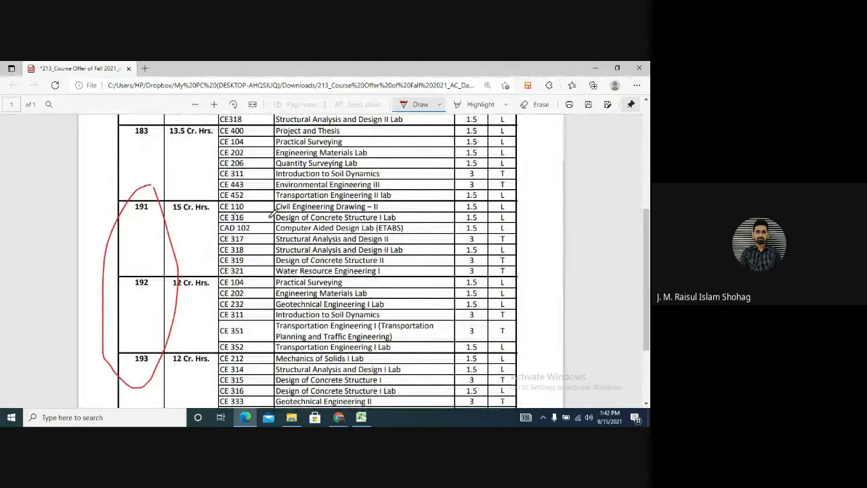
scroll(257, 207, down, 1)
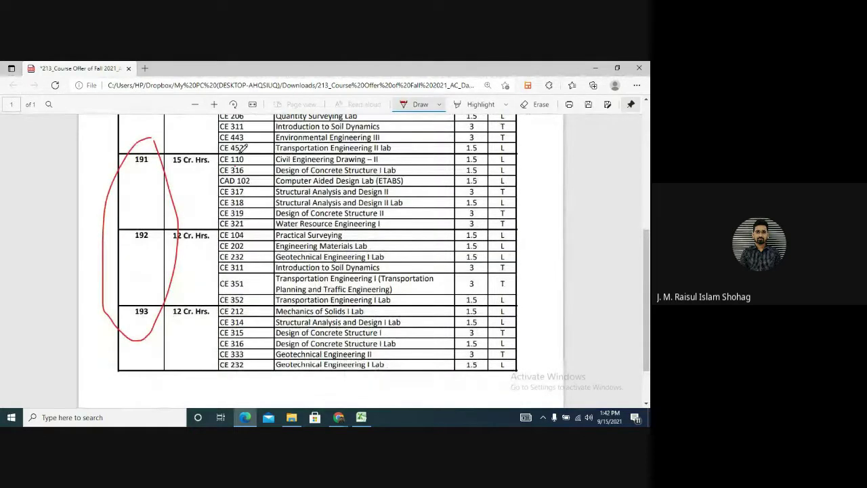
mouse_move(224, 153)
mouse_down()
mouse_move(215, 184)
mouse_move(214, 347)
mouse_move(234, 379)
mouse_move(261, 349)
mouse_move(267, 210)
mouse_move(260, 155)
mouse_move(238, 148)
mouse_up()
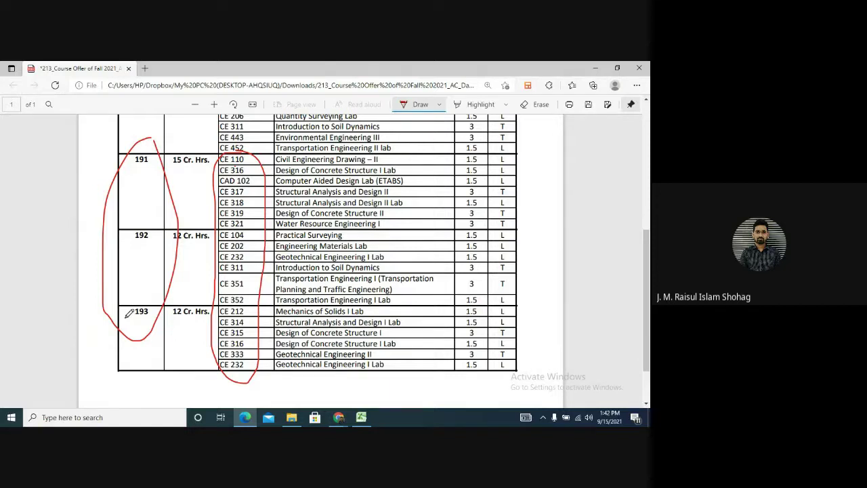
mouse_move(485, 160)
mouse_down()
mouse_move(479, 151)
mouse_move(463, 161)
mouse_move(456, 256)
mouse_move(473, 380)
mouse_move(492, 340)
mouse_move(484, 153)
mouse_up()
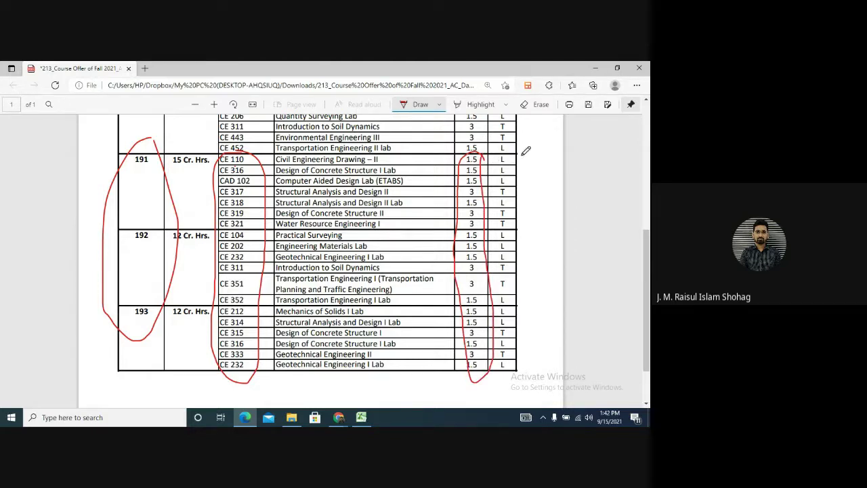
mouse_move(514, 159)
mouse_down()
mouse_move(537, 156)
mouse_move(542, 165)
mouse_up()
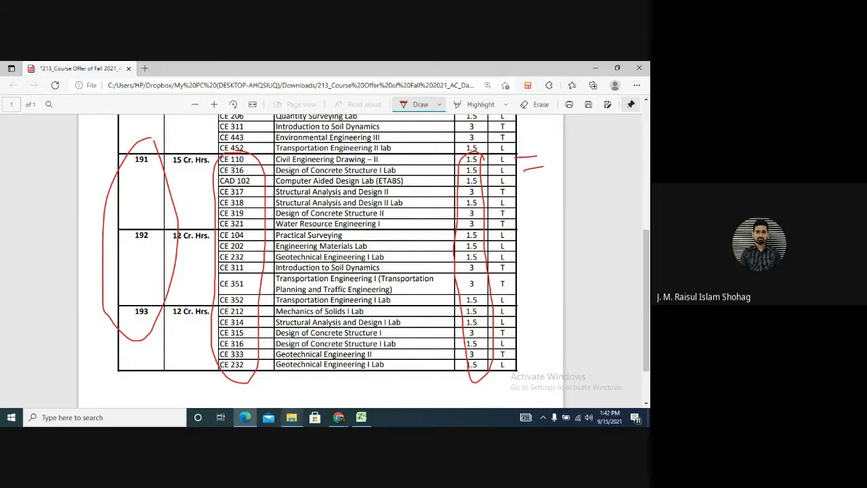
Check the Excel course offering workbook, return to the PDF in Edge, and mark course code CE 110 with the red pen
click(361, 417)
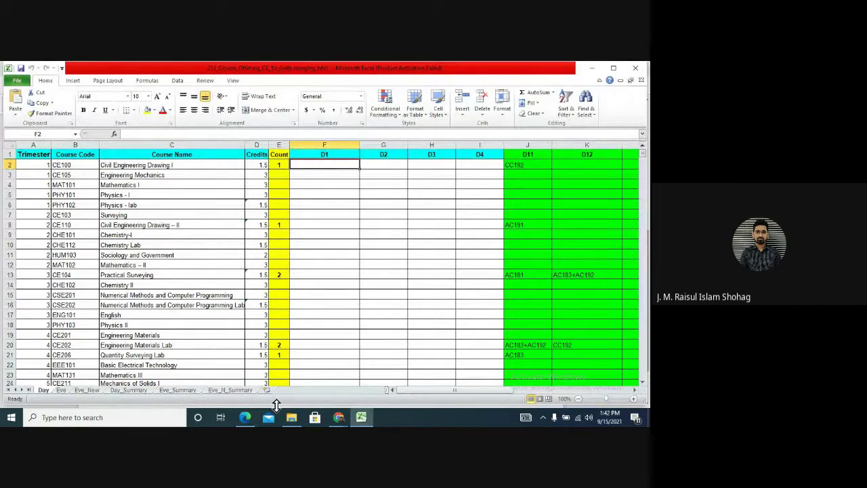
mouse_move(271, 420)
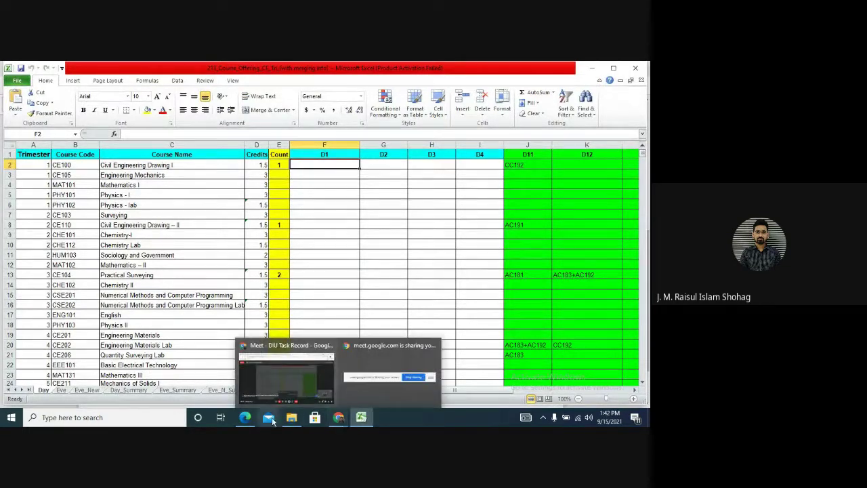
click(254, 388)
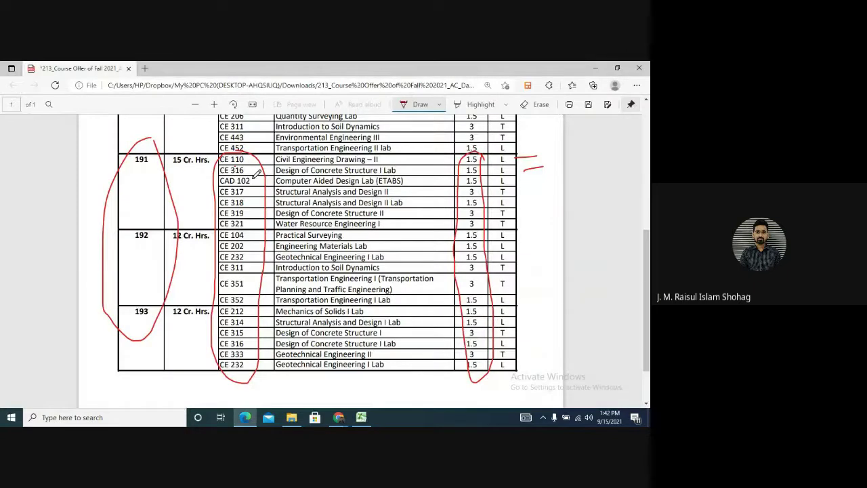
drag(252, 158, 260, 153)
Switch to the Excel workbook and look through the course codes listed on the Day sheet
click(363, 419)
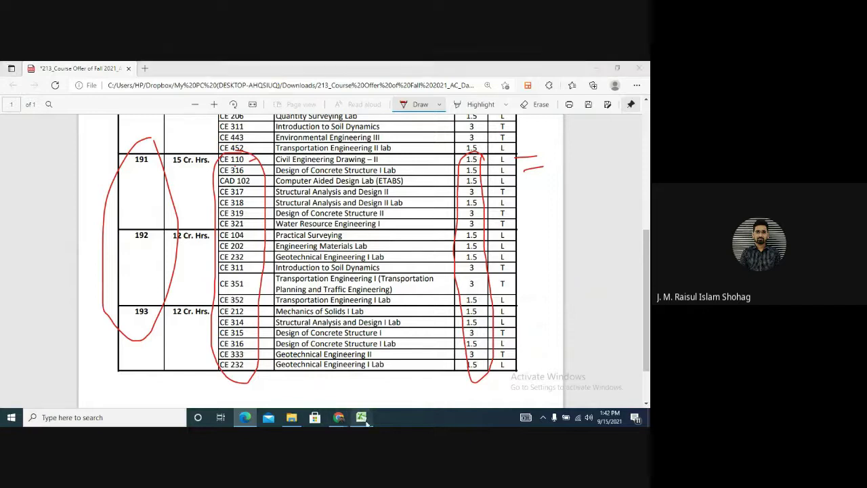
scroll(77, 309, down, 1)
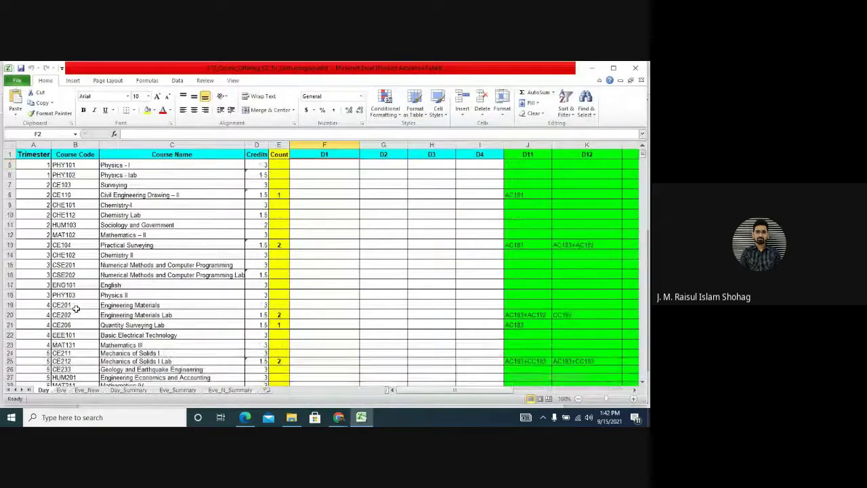
scroll(76, 308, down, 1)
scroll(85, 341, down, 1)
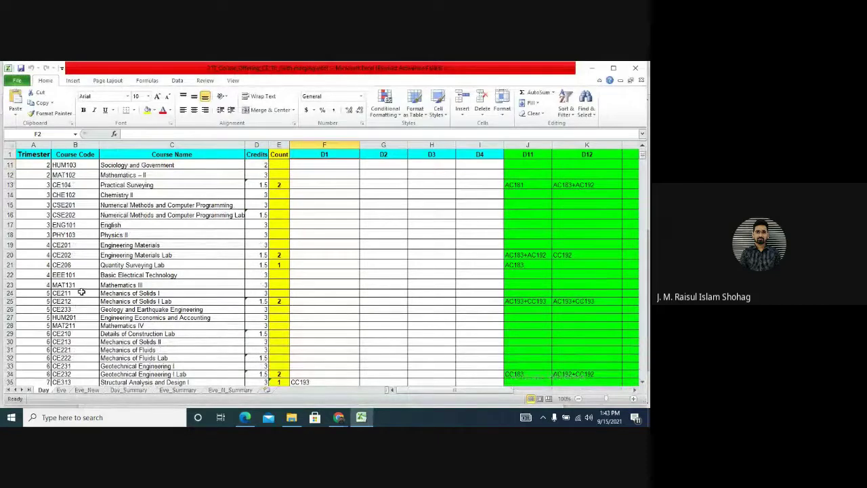
scroll(80, 291, down, 1)
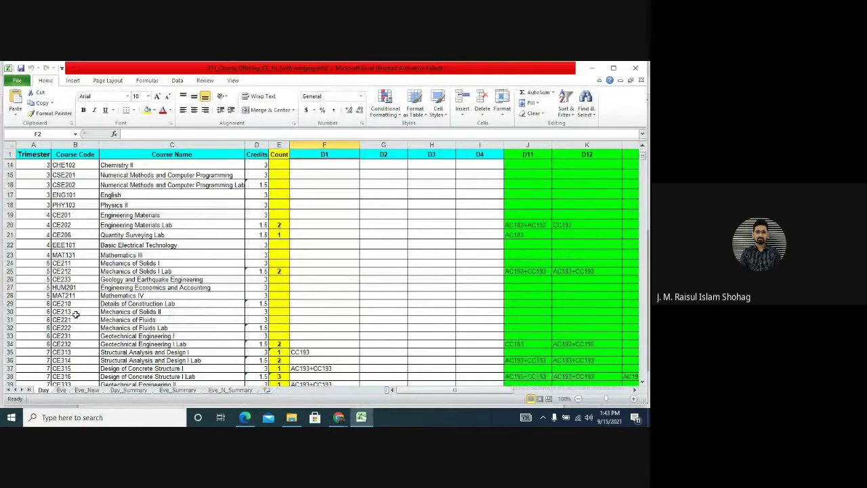
scroll(77, 313, down, 3)
scroll(76, 314, up, 3)
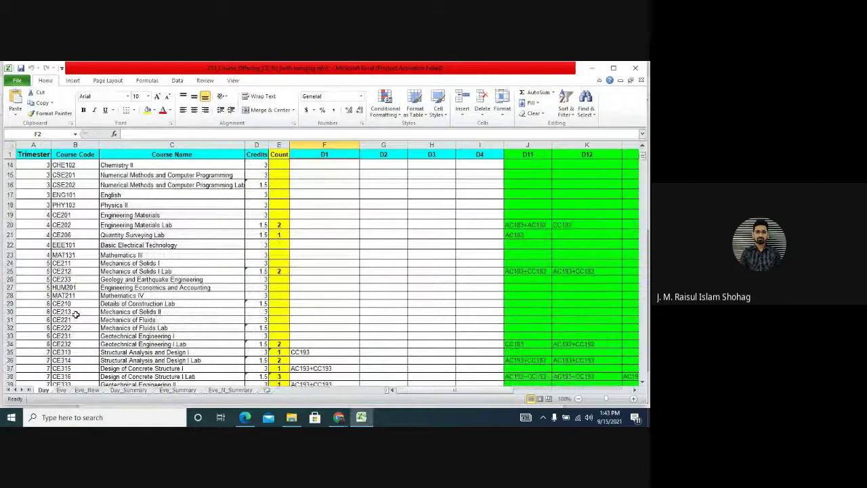
scroll(77, 313, up, 2)
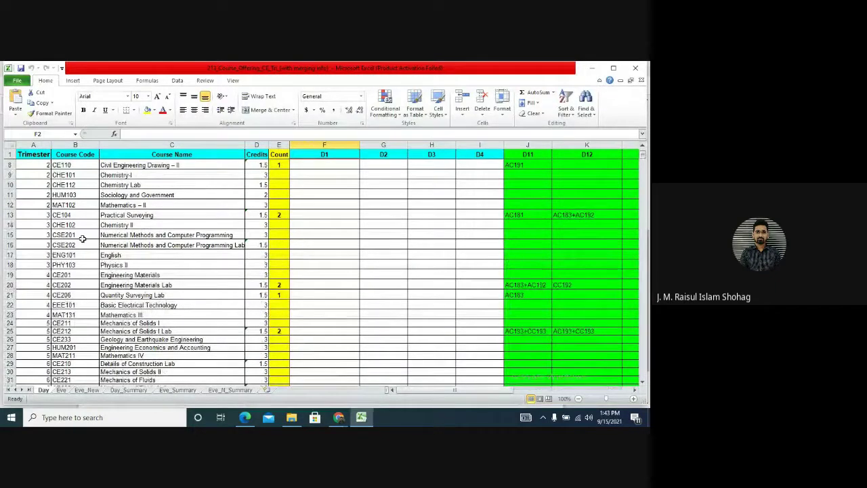
scroll(83, 237, up, 2)
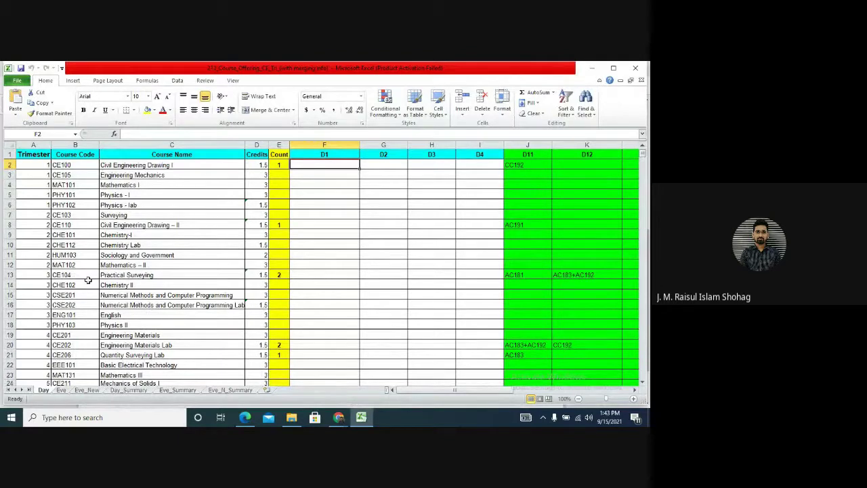
Examine the CE110 row's course code, name and credits, the D11 and D12 headings, and its section entry under D11
click(81, 224)
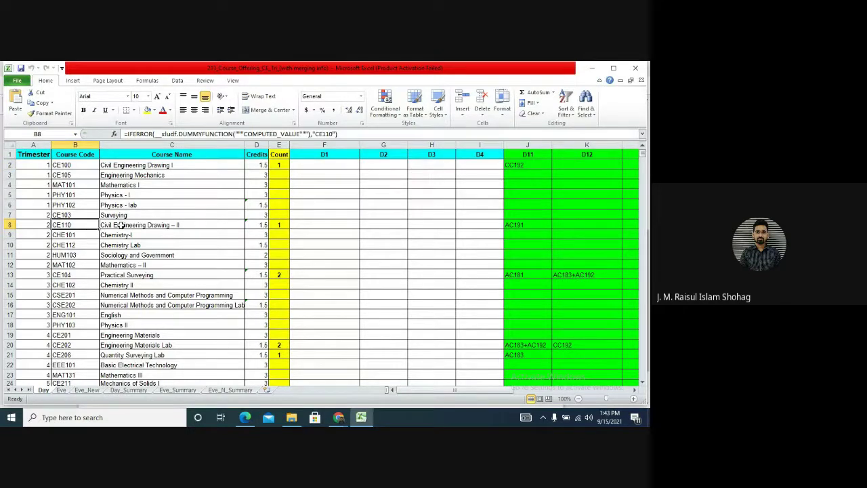
click(153, 224)
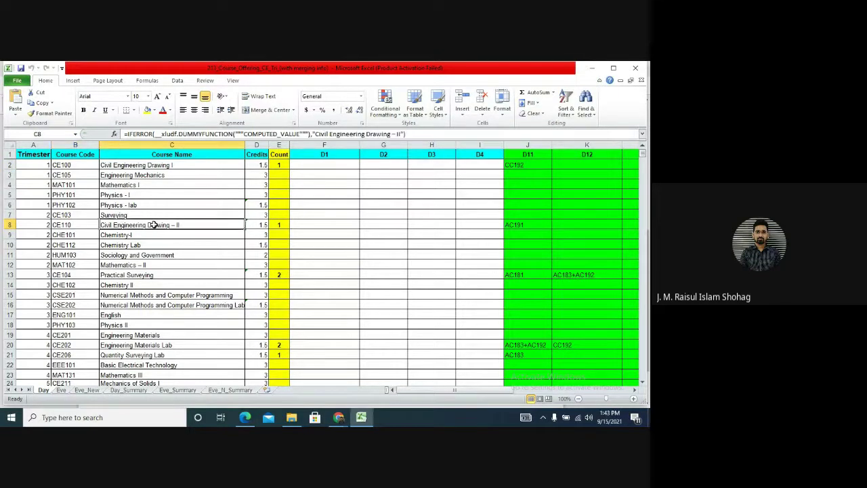
click(258, 224)
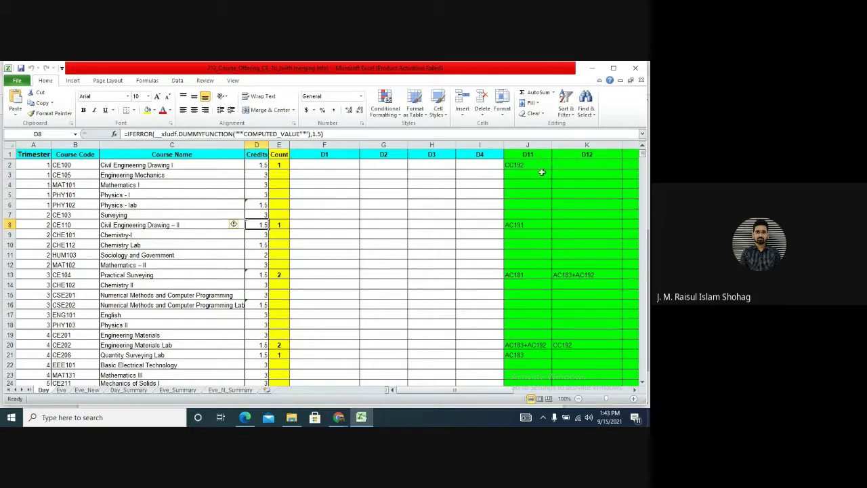
click(528, 154)
click(587, 155)
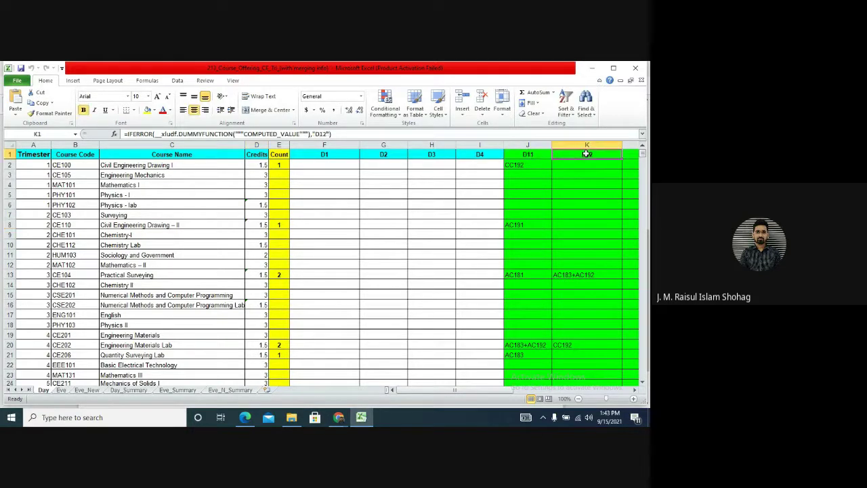
click(516, 228)
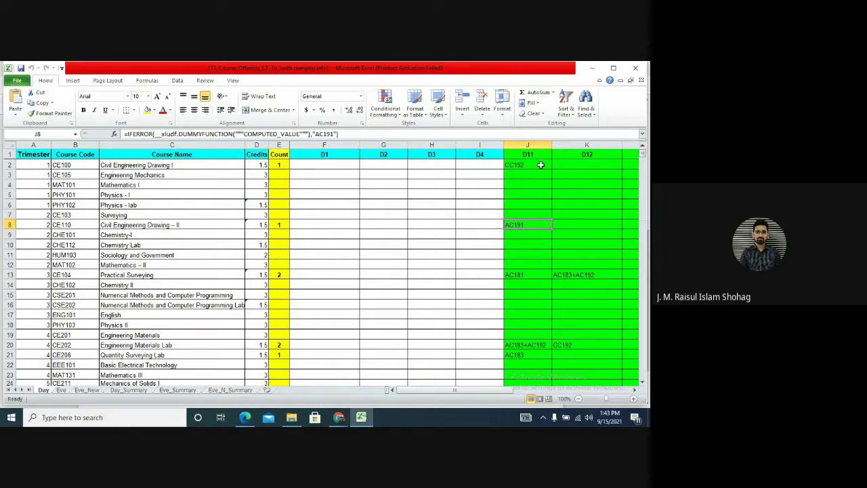
Examine the CE313 Structural Analysis and Design I row's course code, credits and section entry under D1
scroll(362, 268, down, 1)
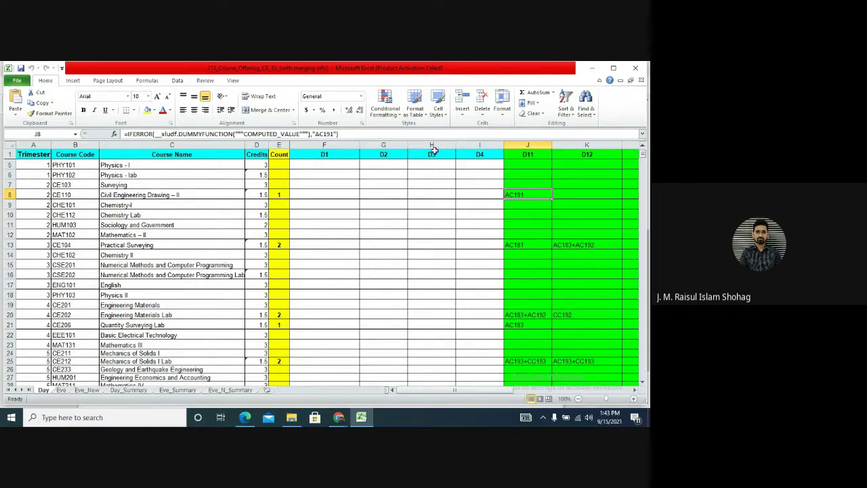
scroll(318, 330, down, 1)
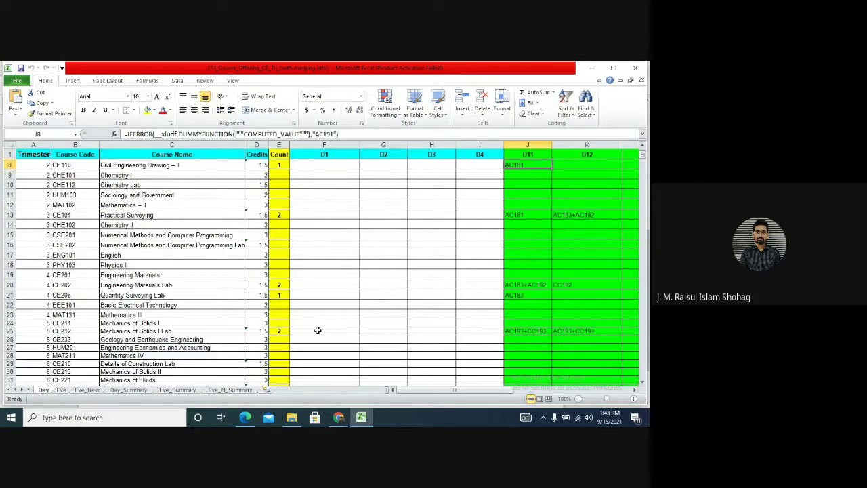
scroll(318, 330, down, 4)
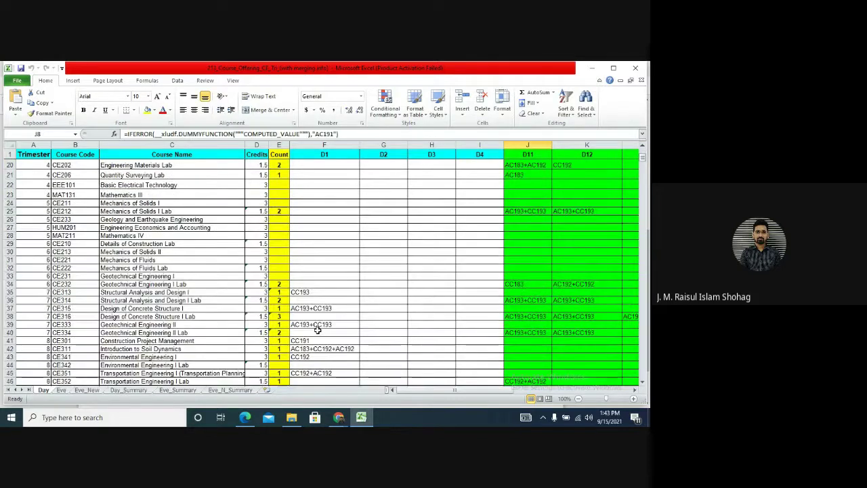
click(76, 292)
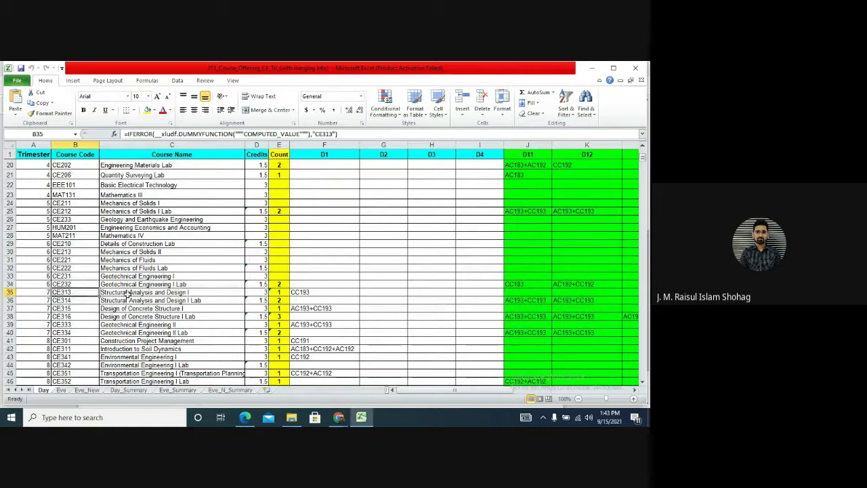
click(255, 294)
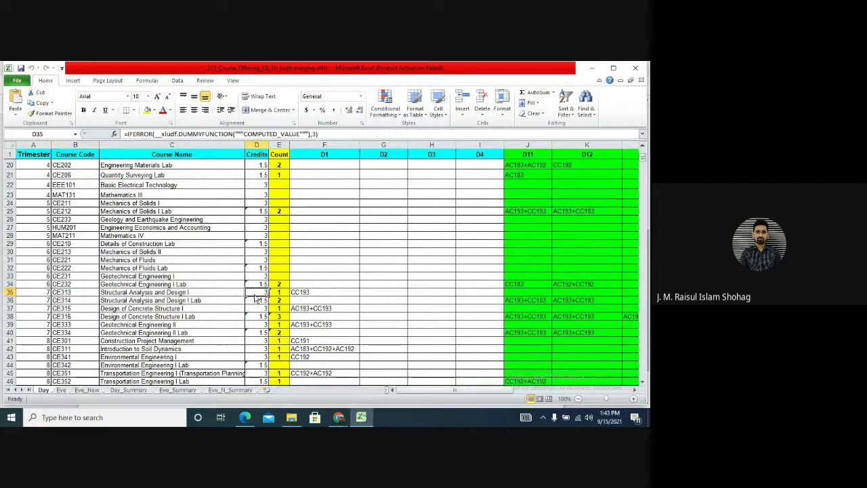
click(329, 294)
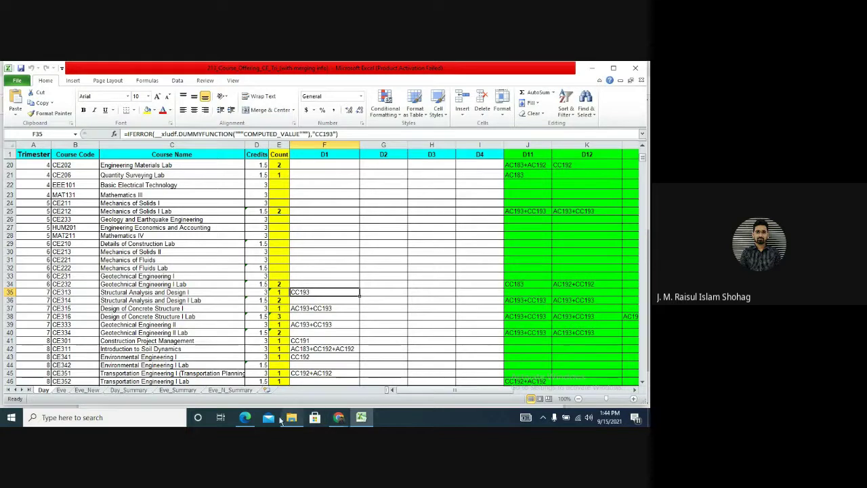
Switch to the course offer PDF in Edge and draw further red pen marks beside batch 191's type column
click(245, 420)
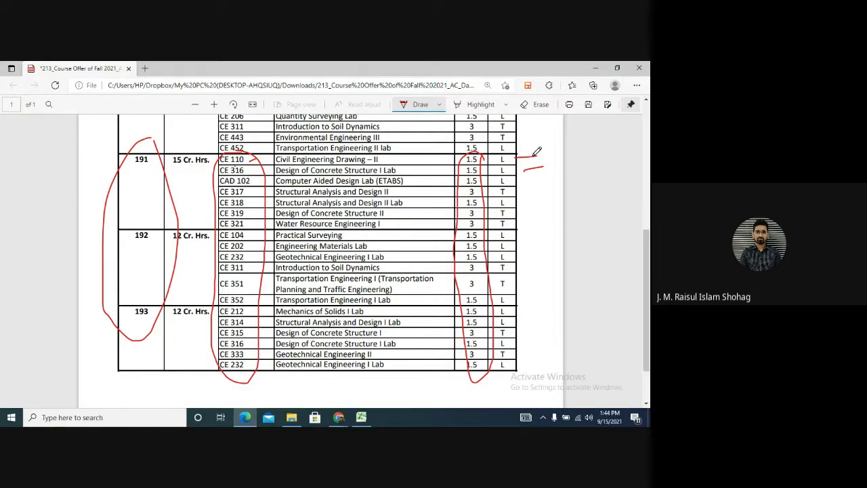
mouse_move(532, 157)
mouse_down()
mouse_move(543, 163)
mouse_move(552, 154)
mouse_up()
drag(538, 160, 541, 200)
Switch back to the Excel workbook and review the section entries for the Day sheet's trimester 7 to 10 courses
click(362, 417)
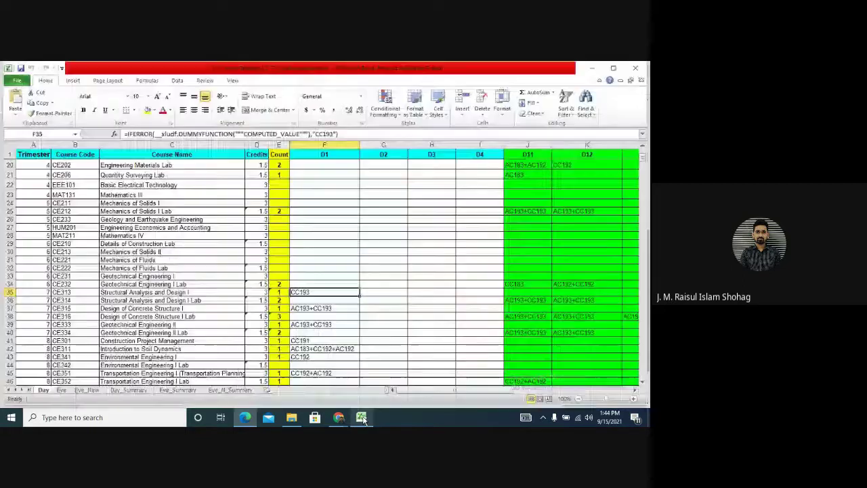
scroll(397, 292, down, 3)
scroll(365, 330, down, 2)
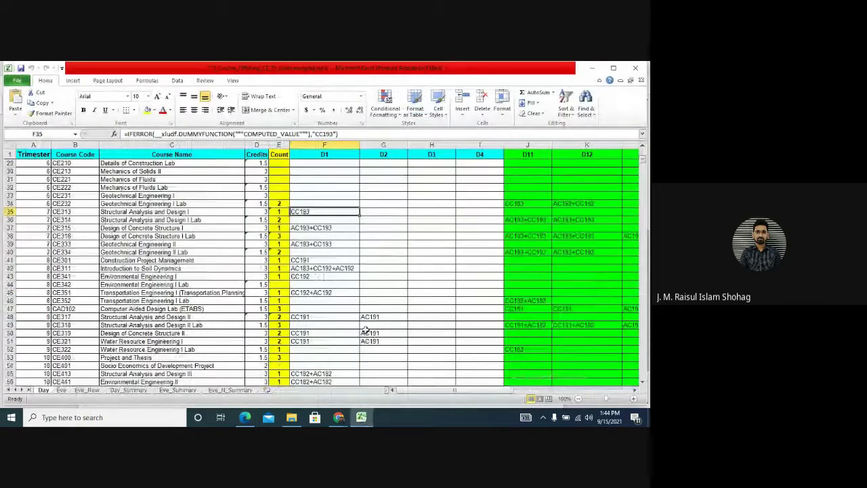
scroll(365, 329, up, 3)
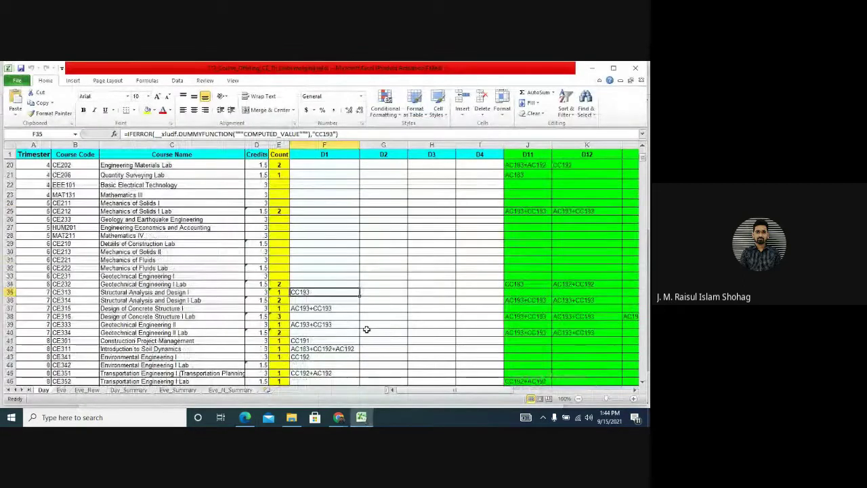
Switch to Chrome, search for "attendance diu" in a new tab, and open the Attendance System's student registration page
click(245, 418)
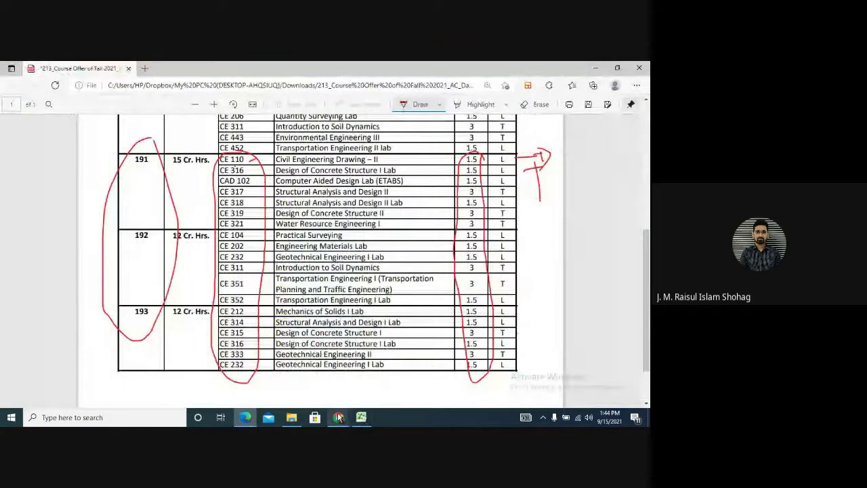
mouse_move(338, 417)
click(297, 346)
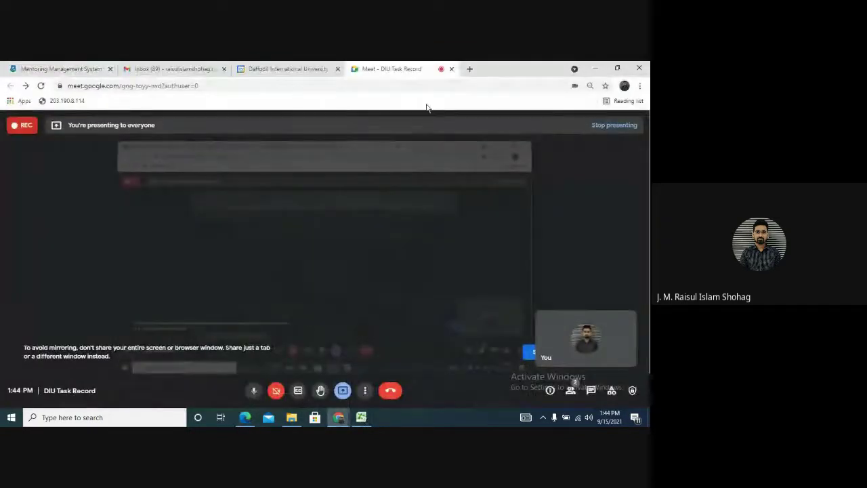
click(470, 69)
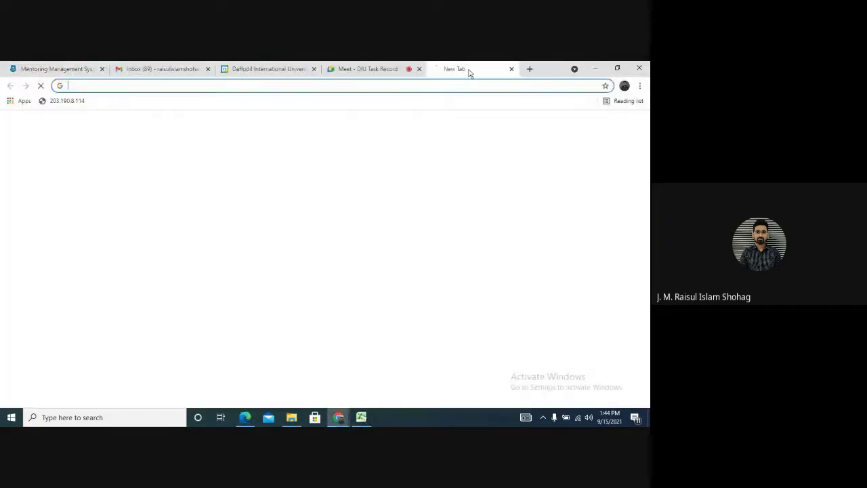
click(102, 87)
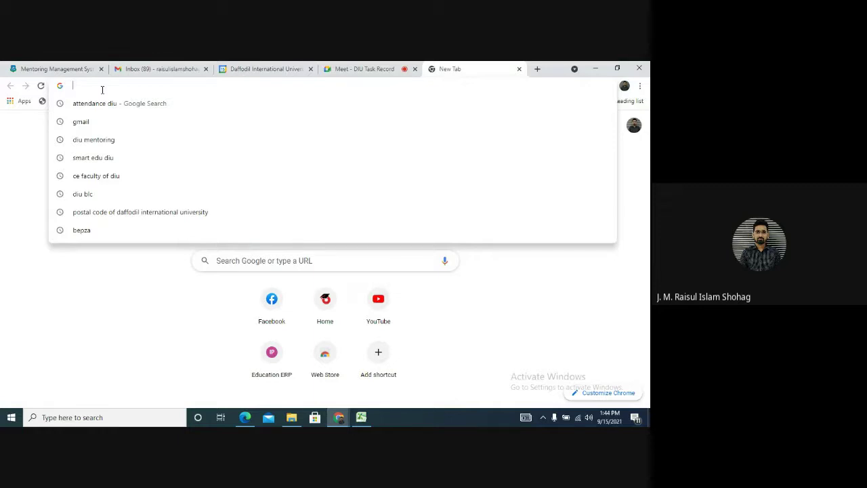
click(103, 105)
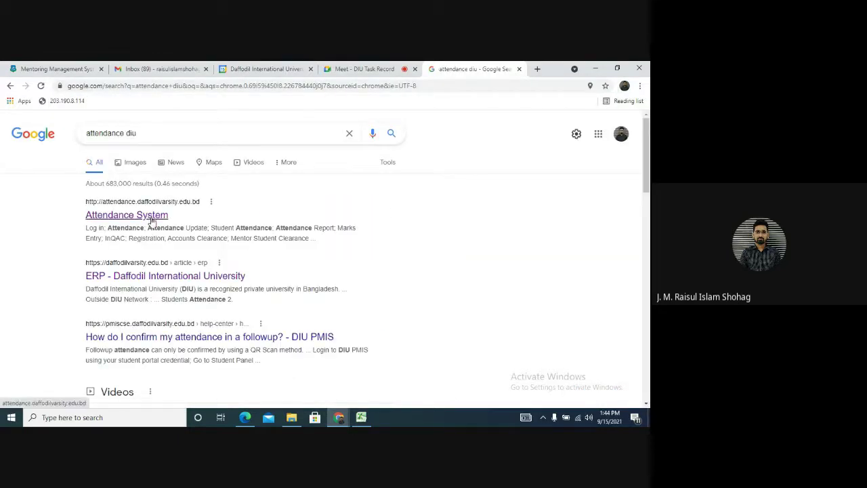
click(152, 222)
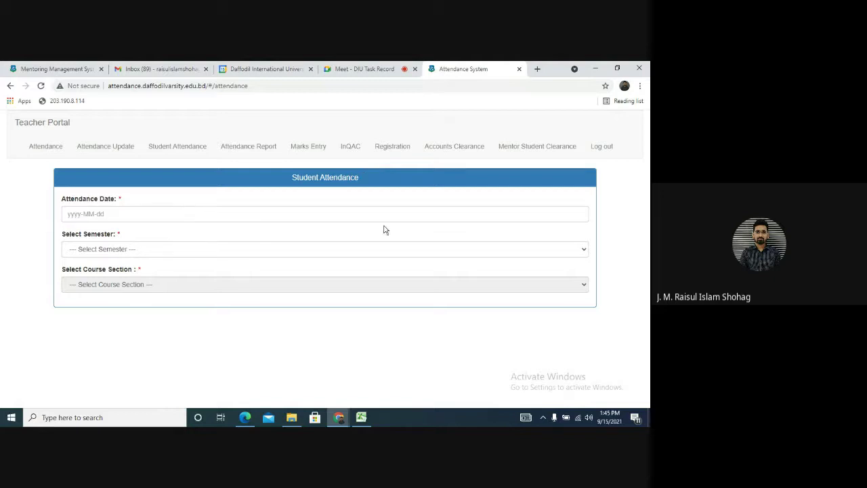
click(397, 149)
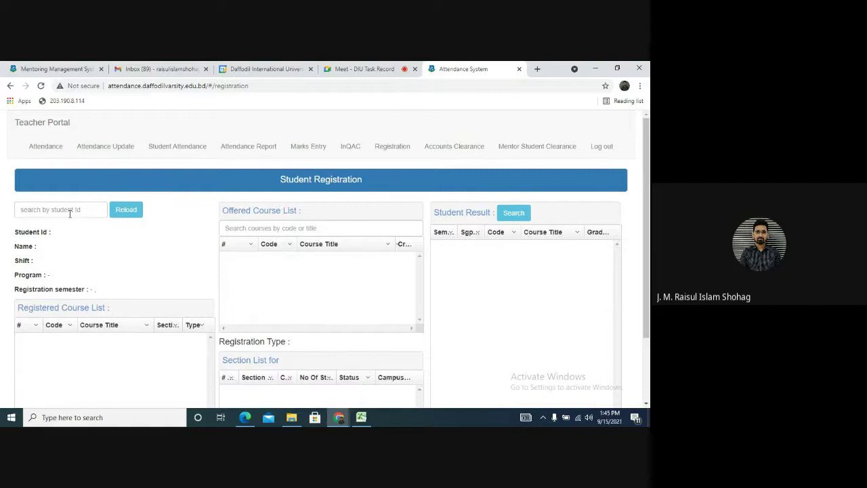
click(69, 212)
Open Facebook in a new tab and open the mentoring students' group chat from Messenger
click(537, 68)
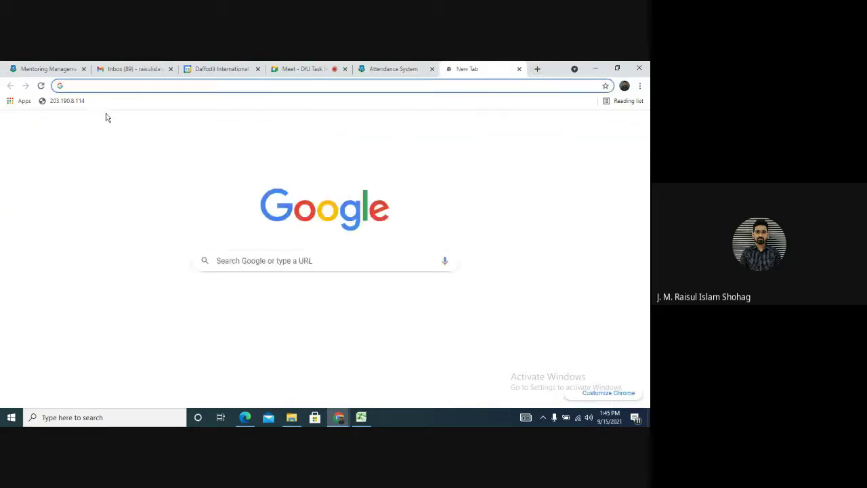
click(265, 298)
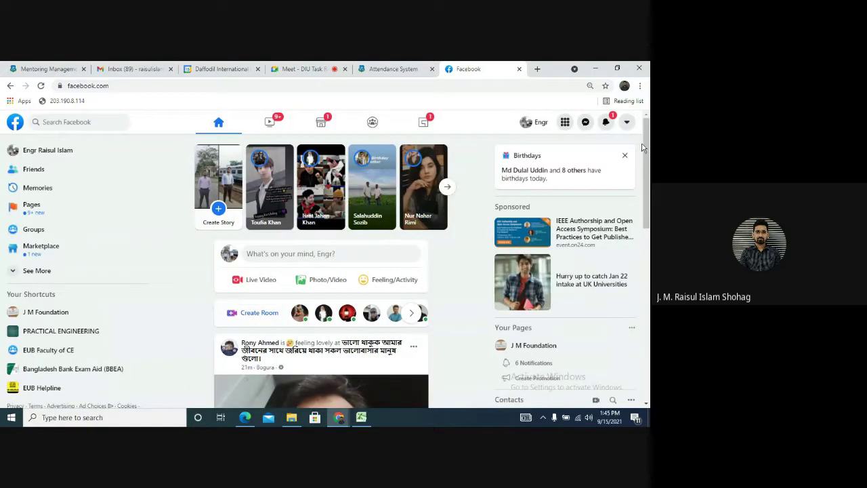
click(583, 122)
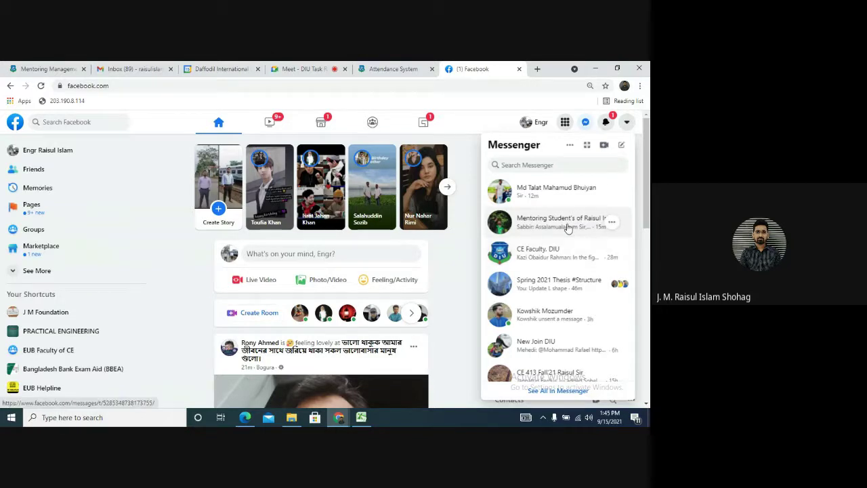
key(Escape)
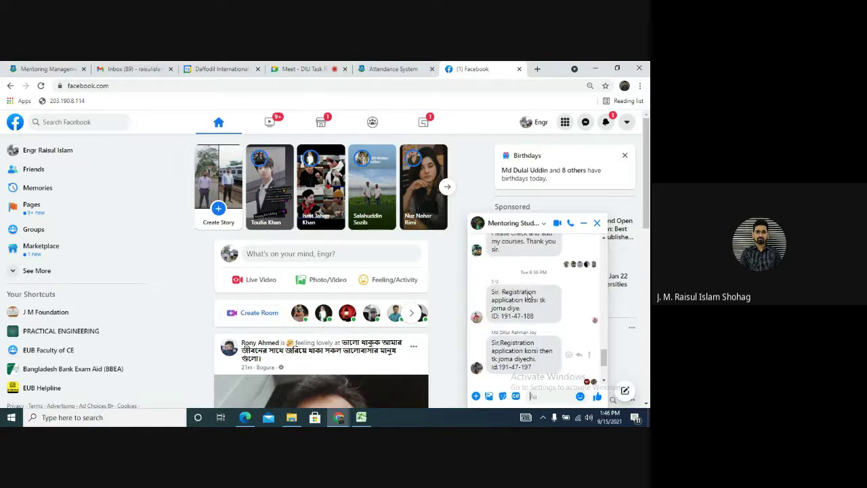
Find a registration clearance request in the mentoring group chat and copy the student ID from that message
scroll(529, 298, up, 2)
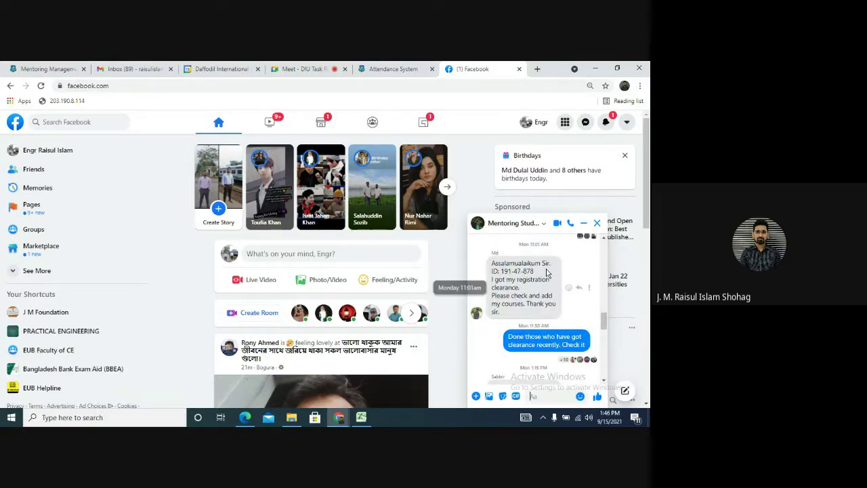
scroll(537, 301, down, 2)
scroll(537, 301, up, 2)
scroll(529, 298, down, 2)
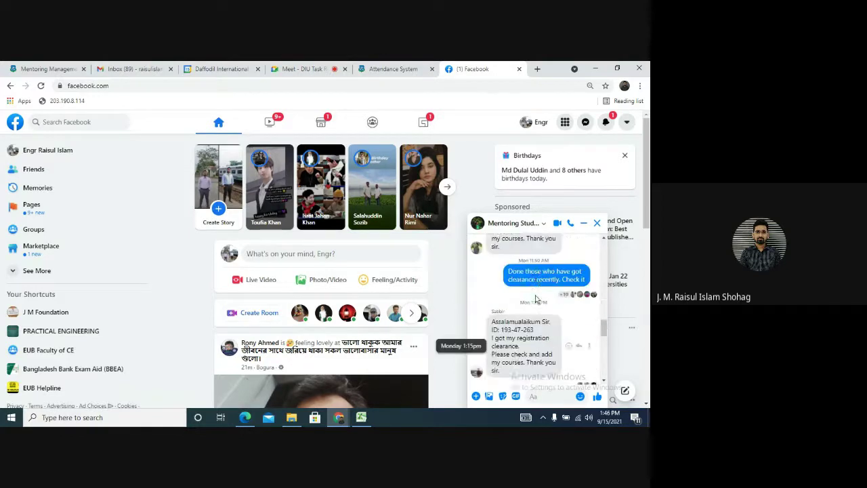
scroll(511, 292, down, 1)
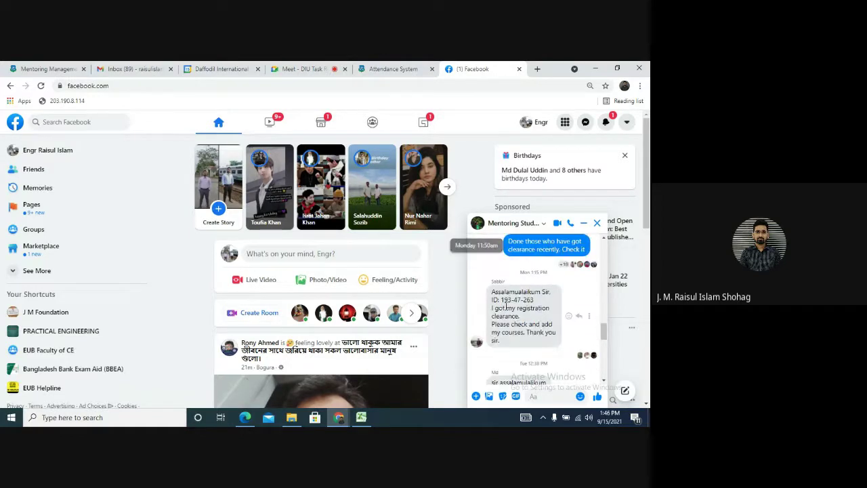
scroll(518, 303, down, 1)
scroll(518, 298, up, 1)
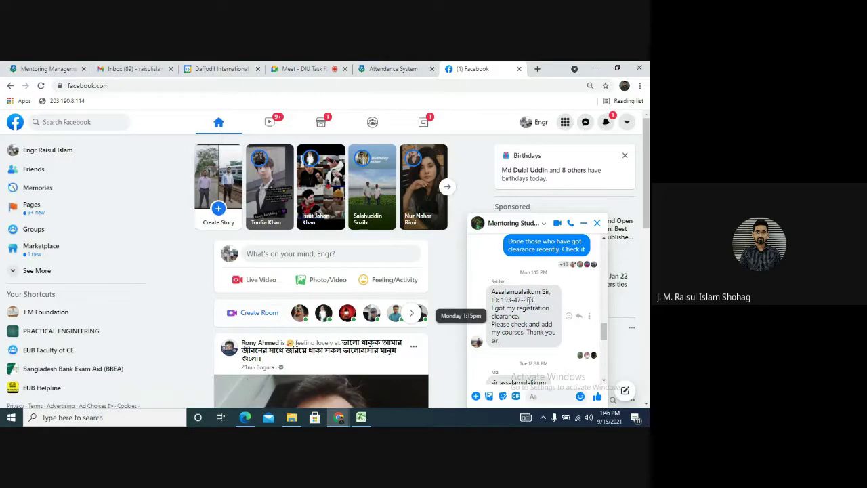
drag(535, 302, 503, 301)
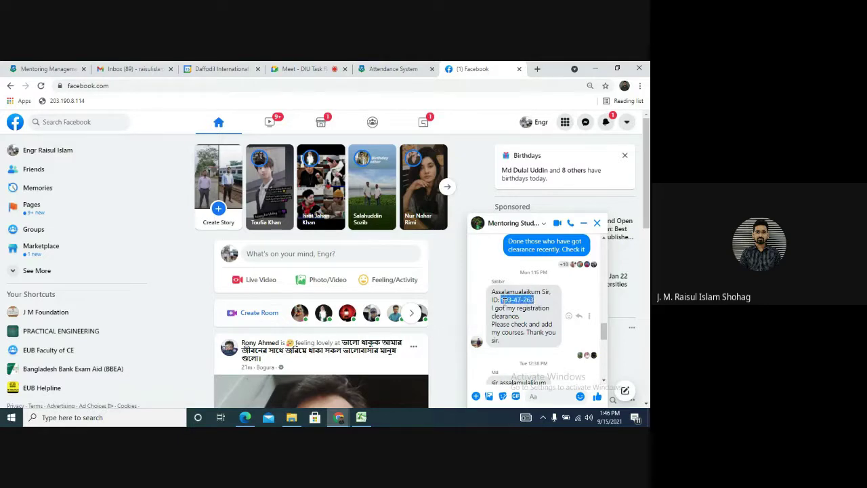
right_click(503, 301)
click(519, 310)
Load the student's registration record in the Attendance System using the copied student ID
click(383, 69)
right_click(52, 212)
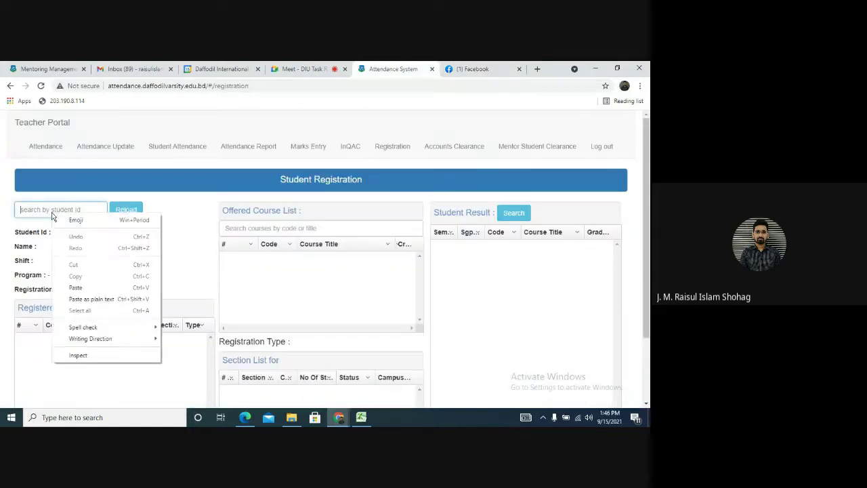
click(76, 288)
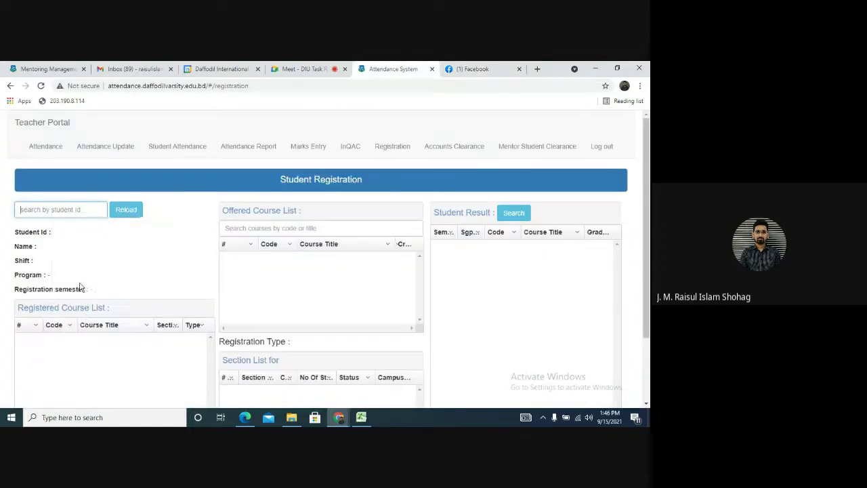
click(116, 210)
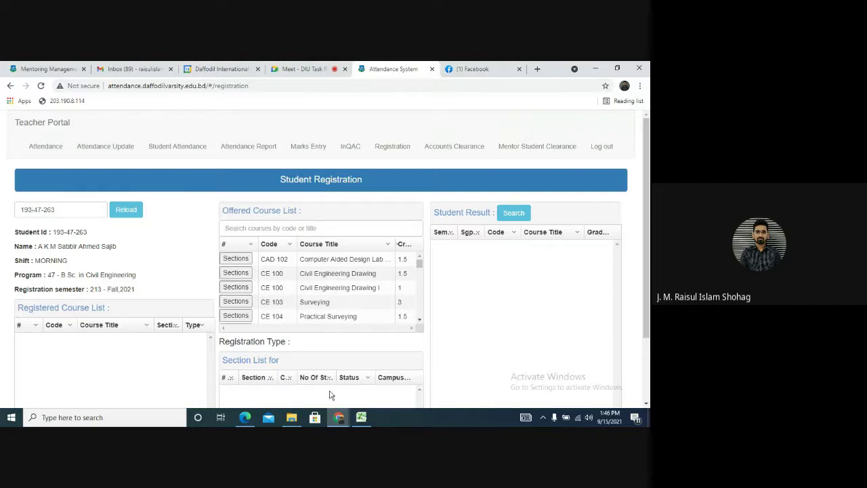
Review batch 193's courses in the Edge course offer PDF and their section entries in the Excel workbook
click(244, 417)
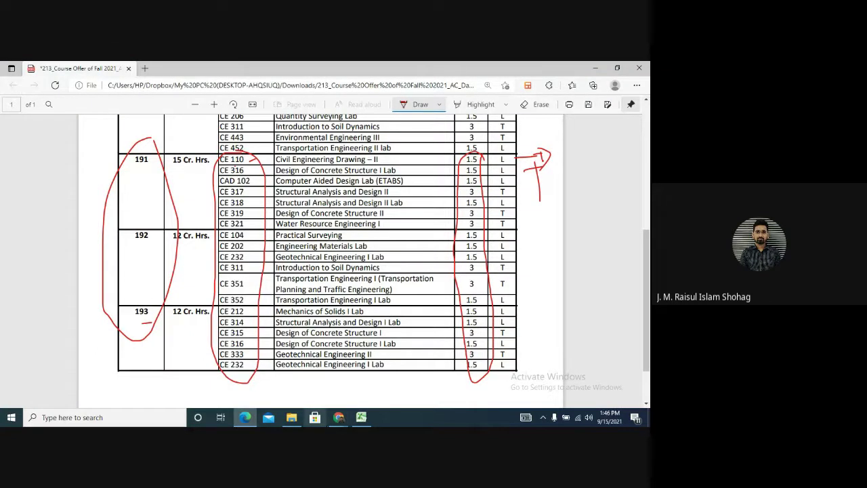
click(360, 417)
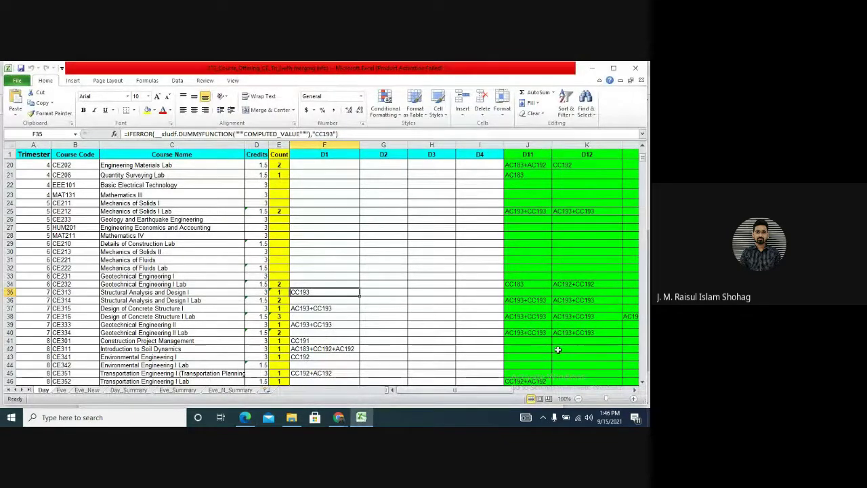
click(246, 420)
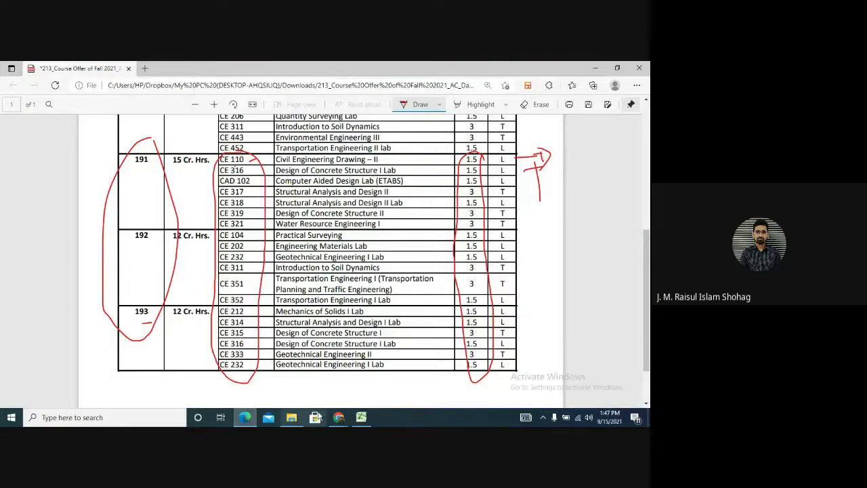
Switch back to the Attendance System in Chrome and filter the offered course list by course code CE212
mouse_move(335, 416)
click(284, 376)
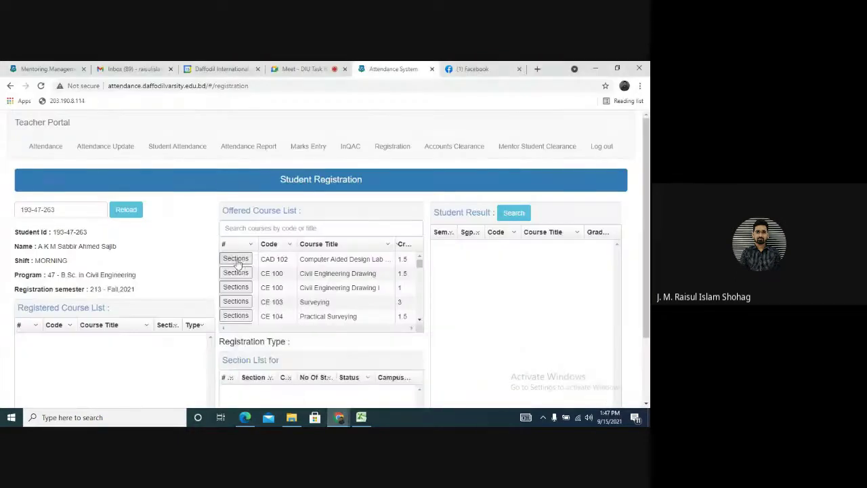
click(291, 229)
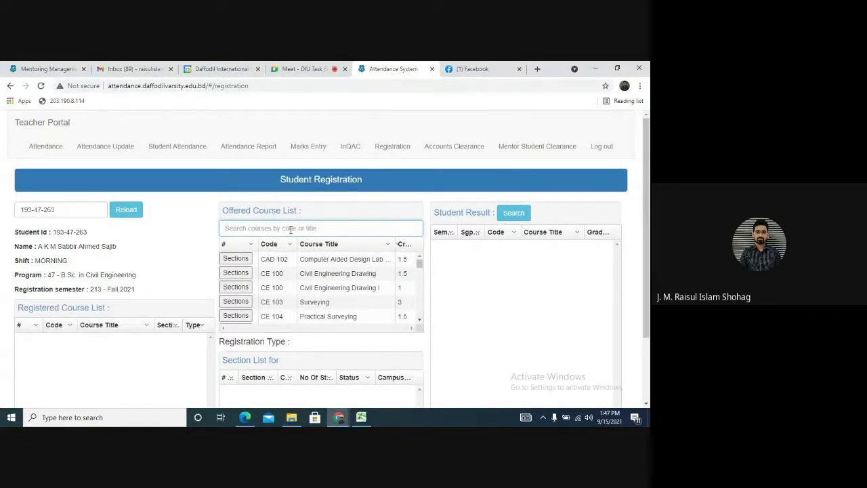
text(CE)
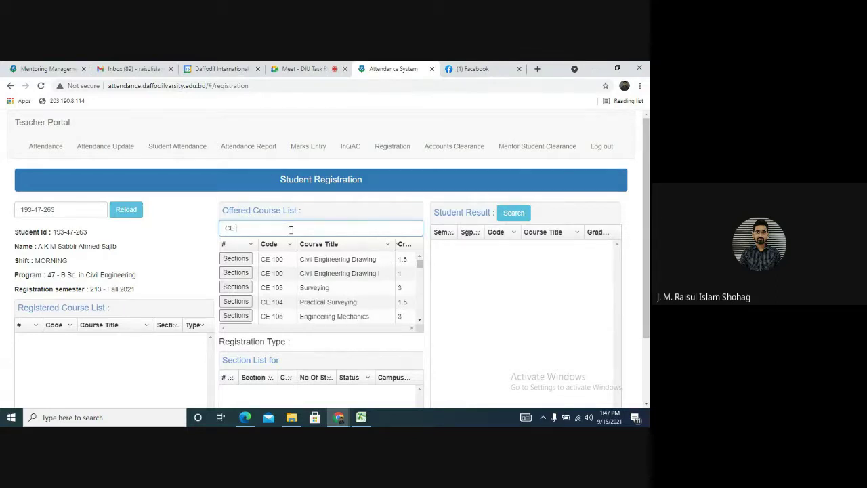
text( 212)
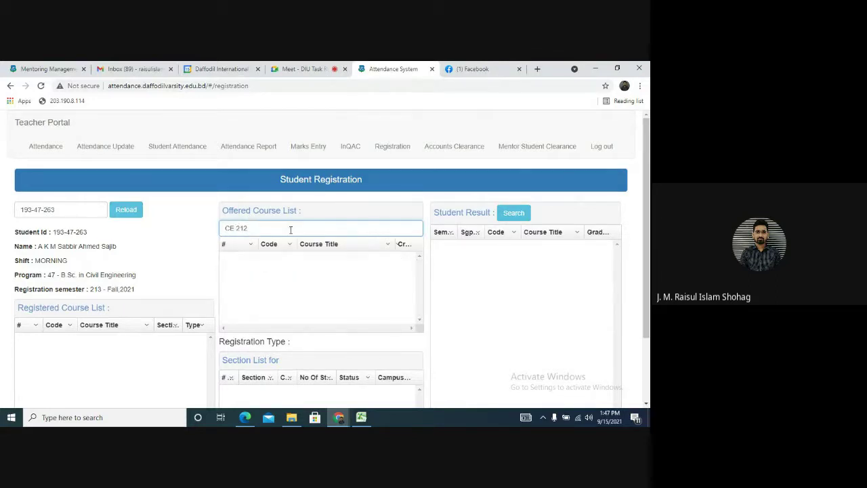
click(236, 229)
key(BackSpace)
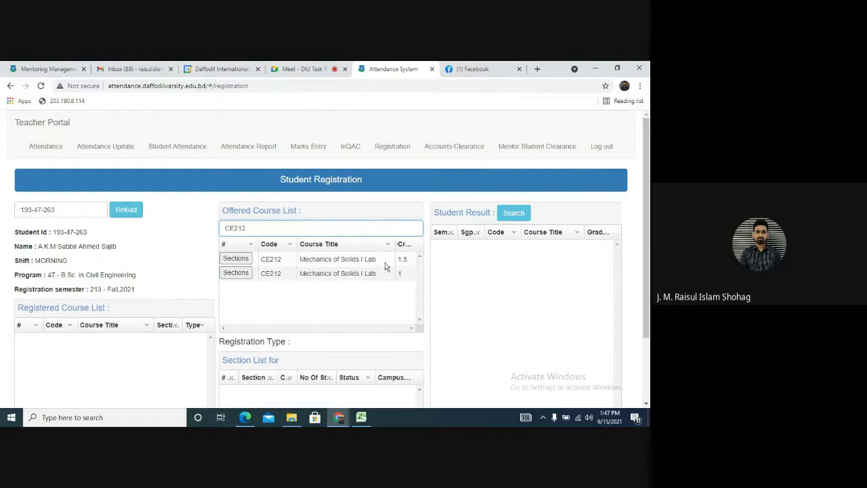
Load the sections of the 1.5-credit CE212 Mechanics of Solids I Lab and add section D12 to the student's registration
click(240, 261)
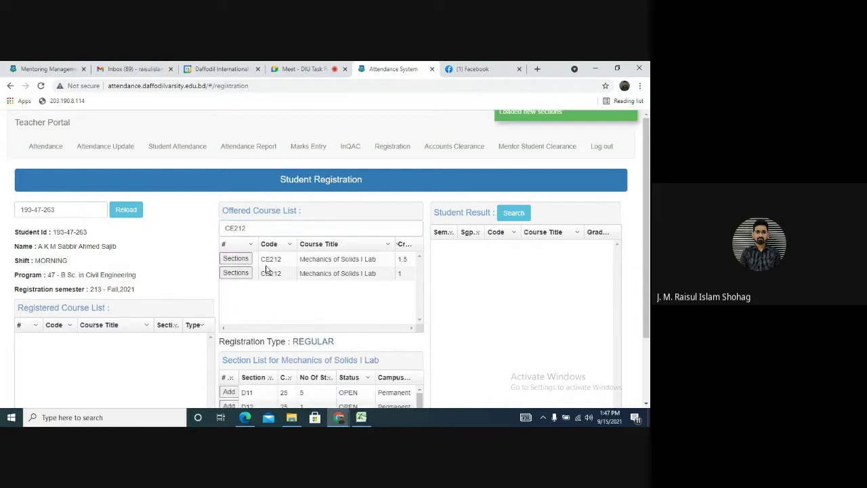
scroll(303, 304, down, 3)
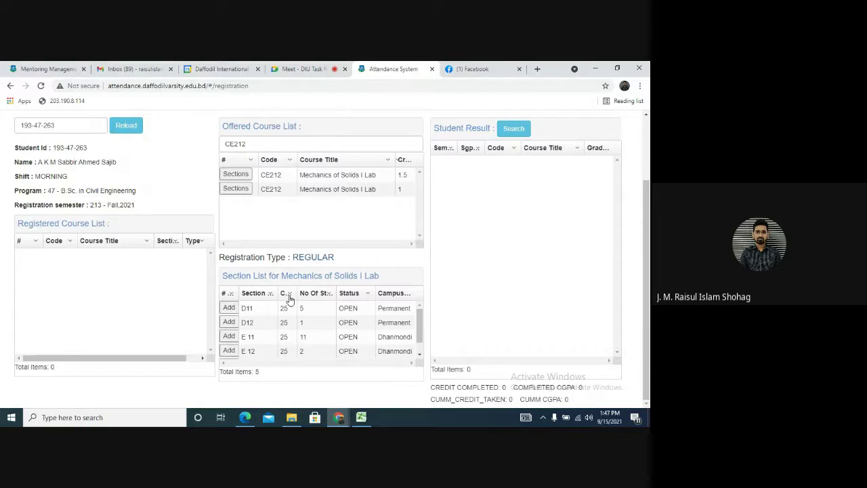
click(229, 323)
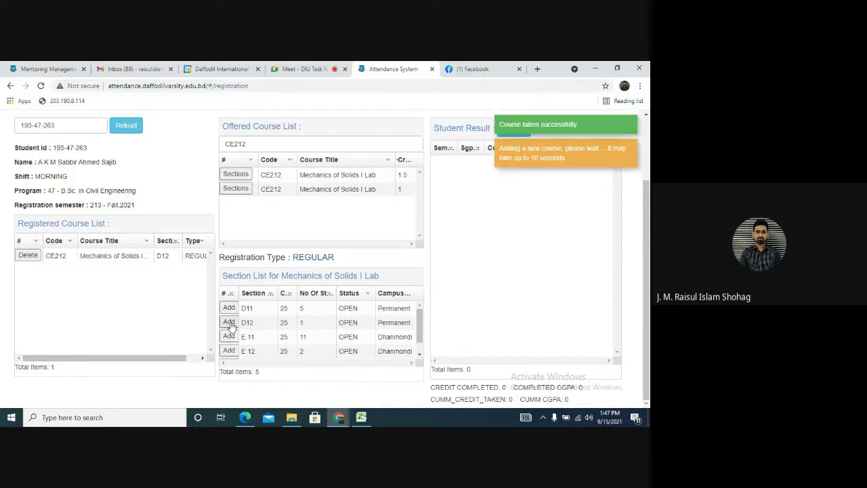
Search the offered courses for CE 314, load its sections, and add section D12 to the student's registration
drag(246, 144, 235, 147)
text(31)
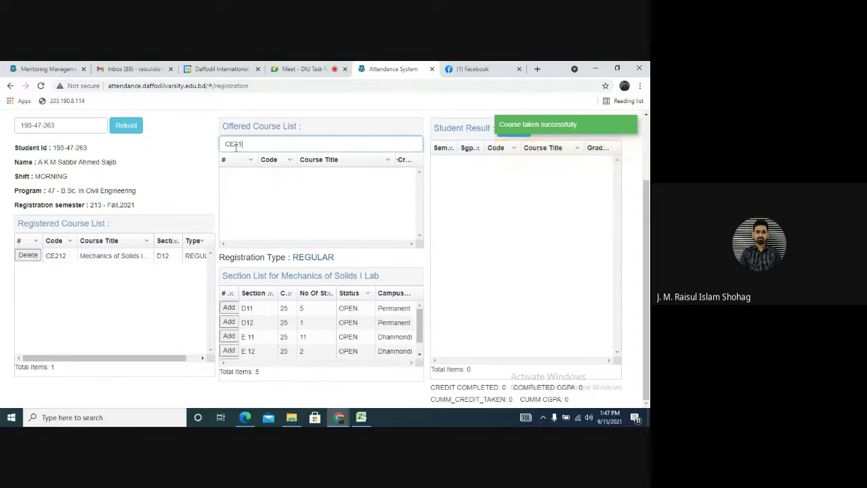
text(4)
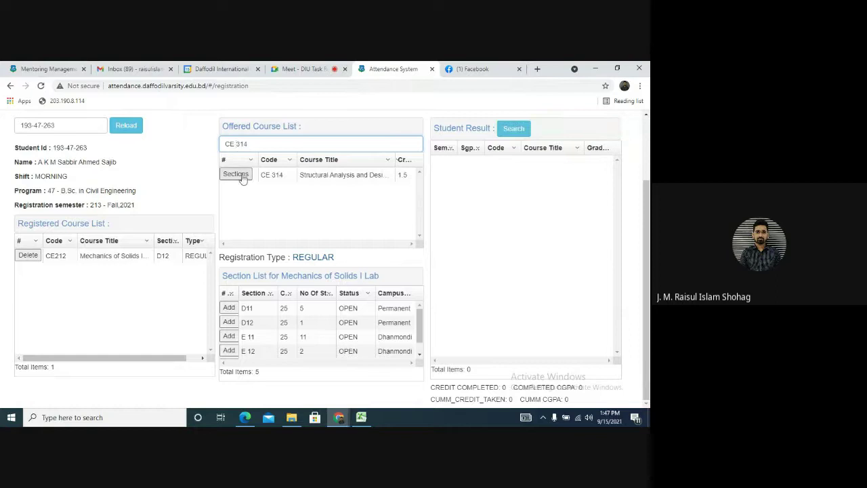
click(241, 174)
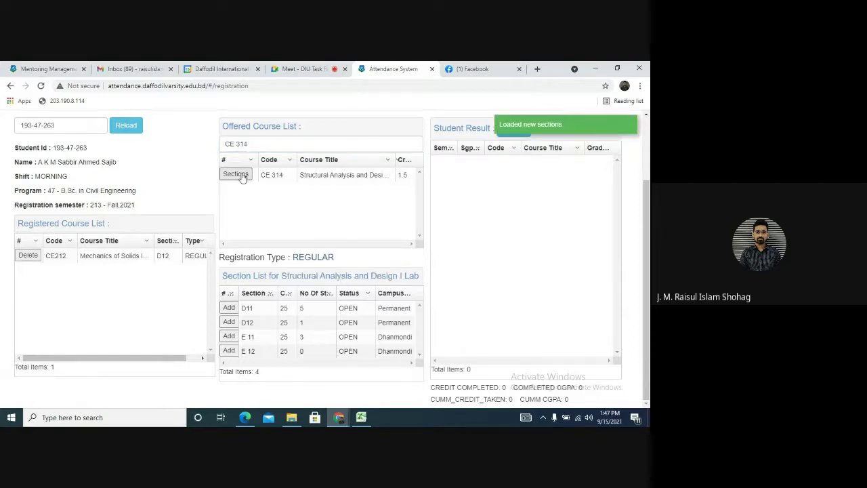
click(229, 322)
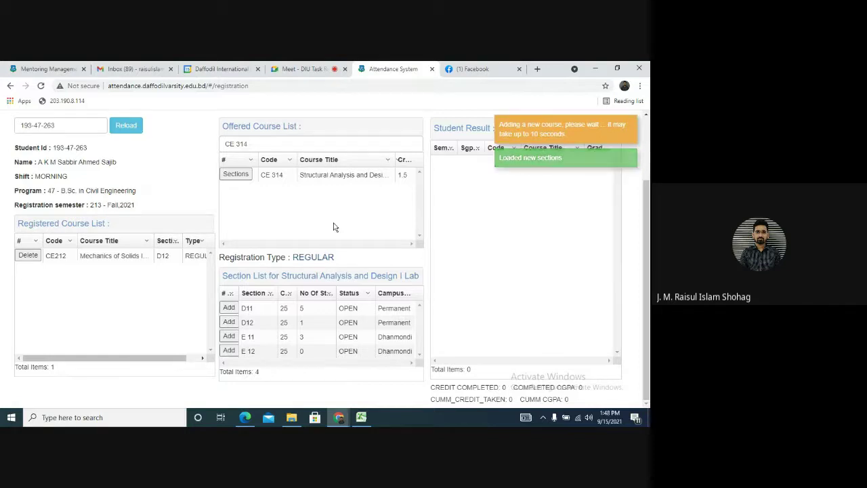
Search the offered courses for CE 315, load its sections, and add section D1 to the student's registration
click(248, 143)
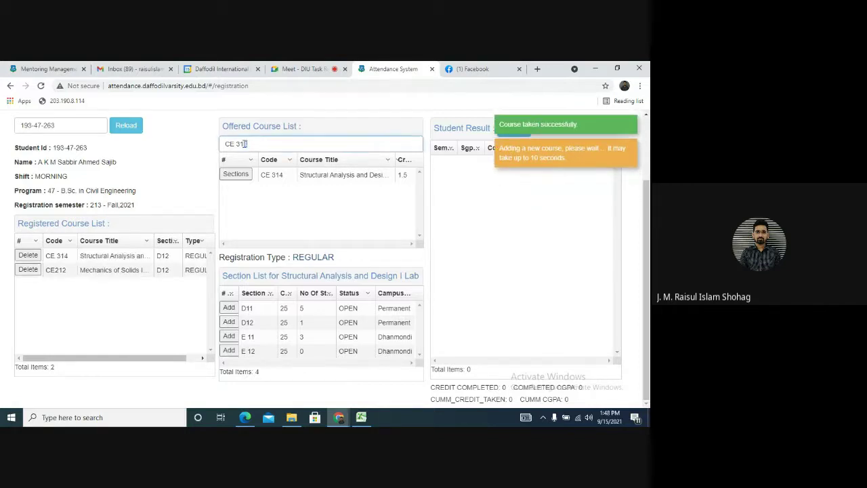
text(5)
click(234, 176)
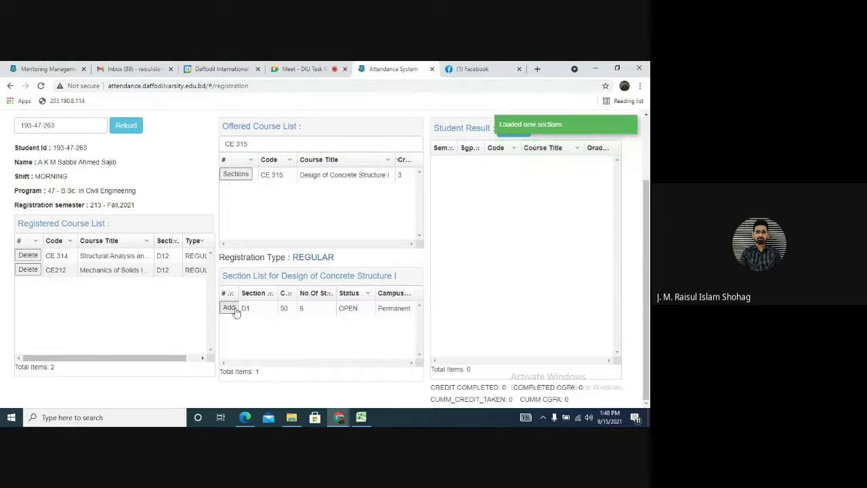
click(230, 308)
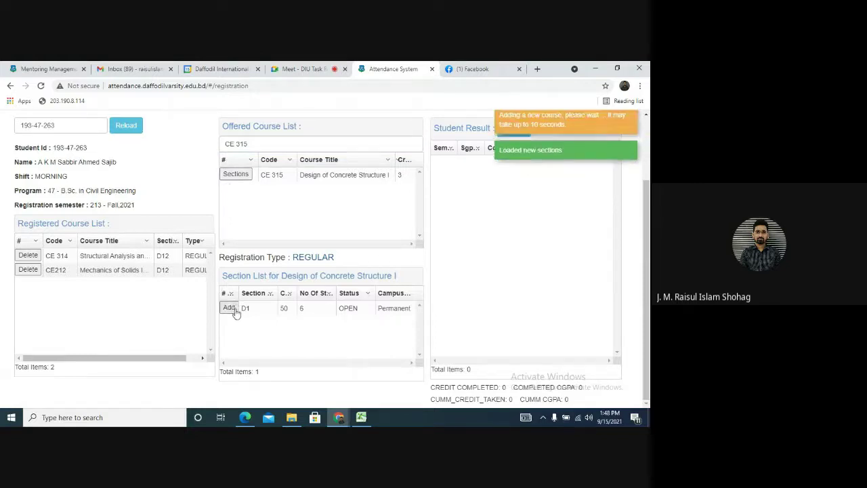
Find CE 316 in the offered courses, load its lab sections, and add section D12 to the registration
click(244, 144)
key(BackSpace)
text(6)
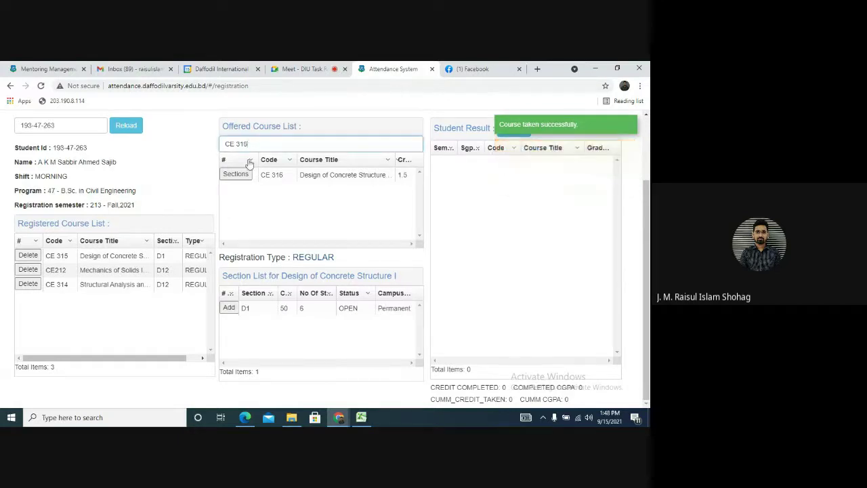
click(236, 174)
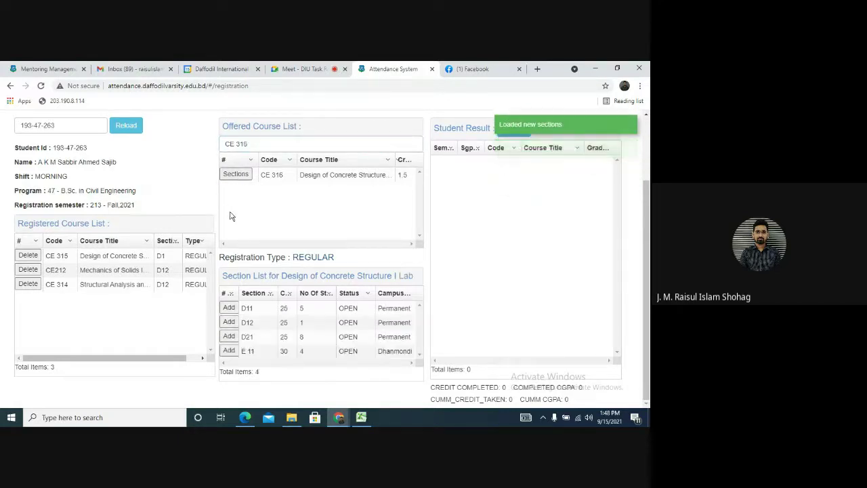
click(229, 321)
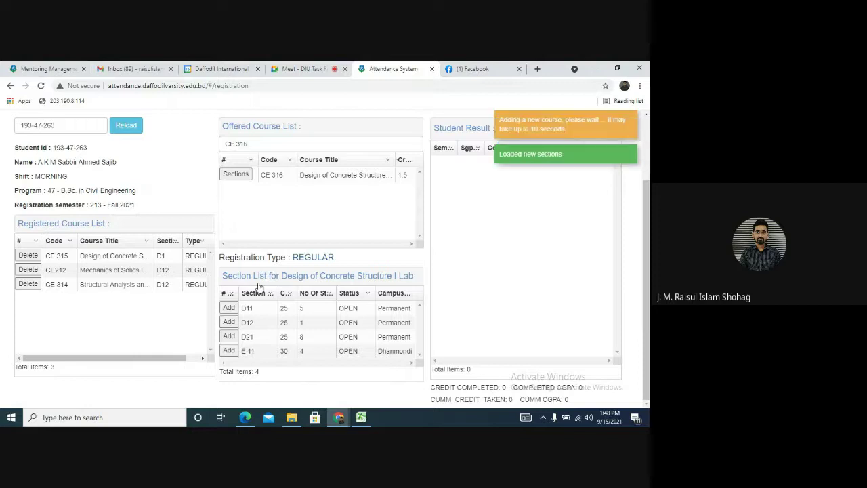
Filter the offered courses by CE 333, load the Geotechnical Engineering II sections, and add section D1
click(244, 143)
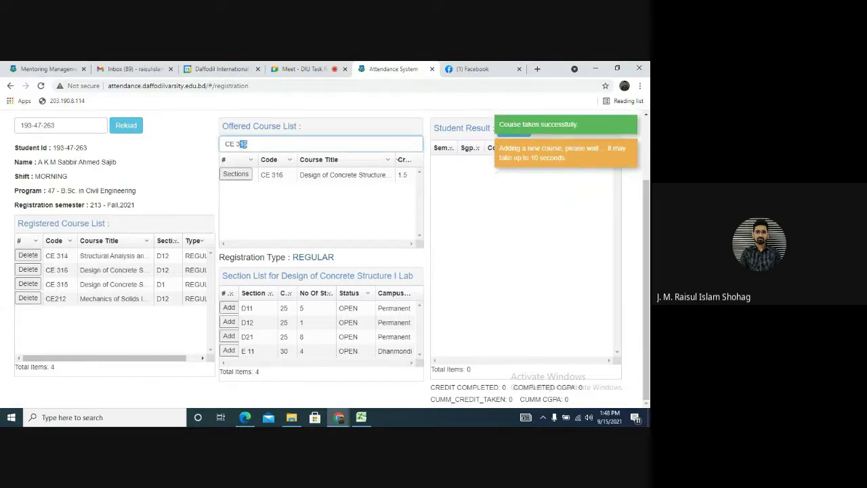
text(33)
click(237, 174)
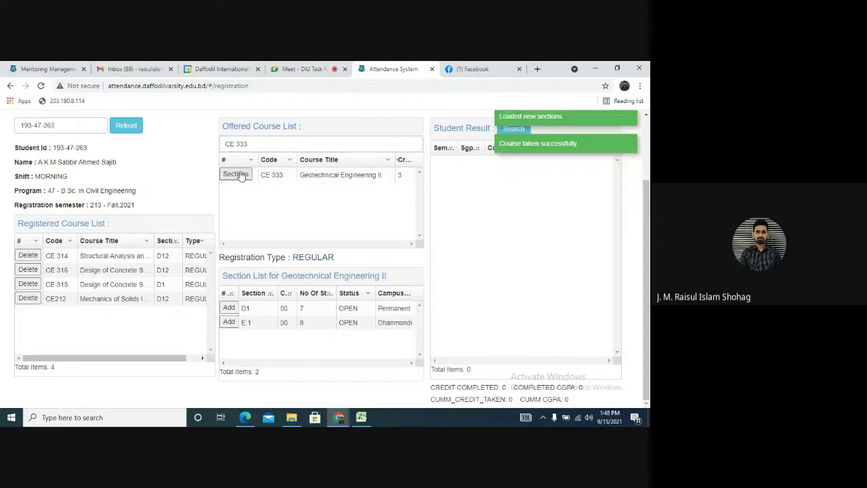
click(228, 321)
Filter the offered courses by CE 334, load the Geotechnical Engineering II Lab sections, and add section D12
click(252, 144)
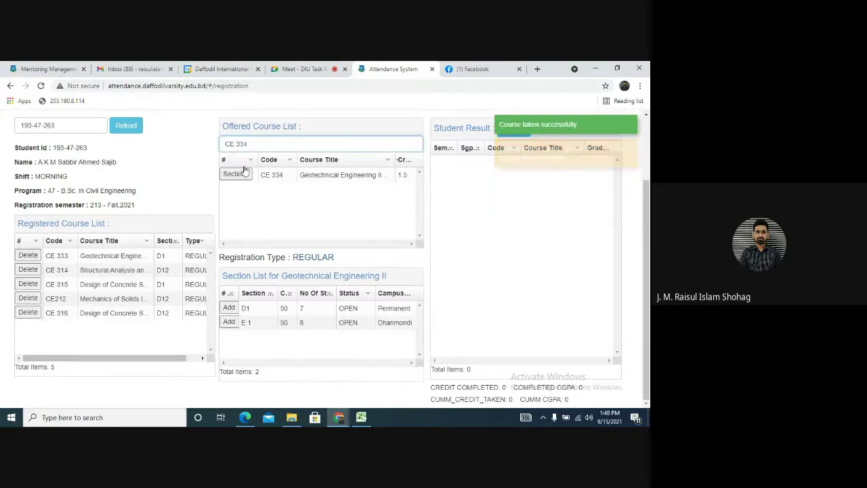
click(241, 175)
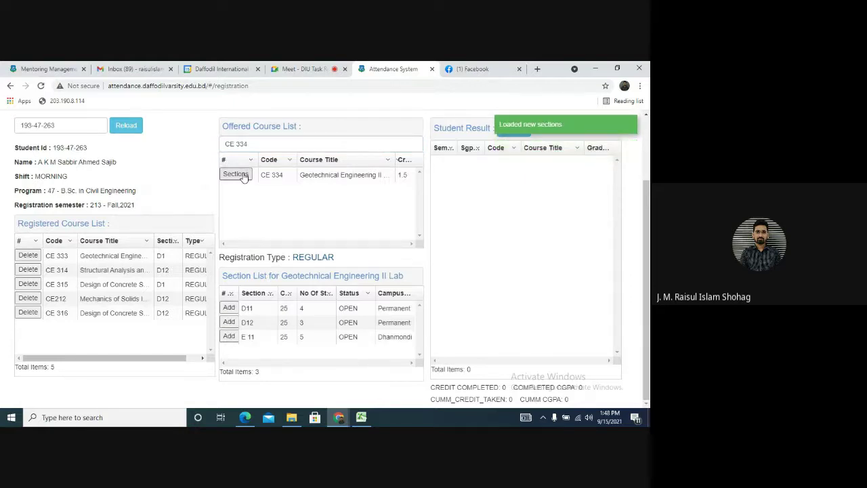
click(229, 322)
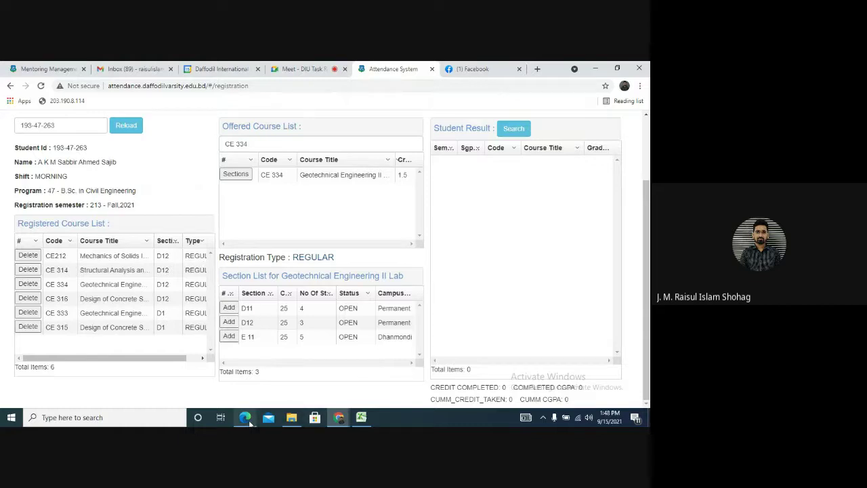
Compare the student's registered courses in Chrome with batch 193's course offer PDF in Edge and the section workbook in Excel
mouse_move(245, 416)
click(248, 383)
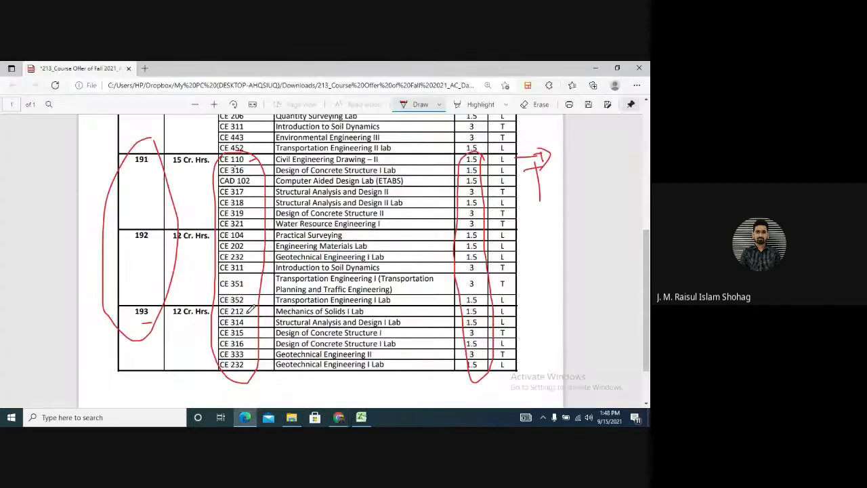
mouse_move(247, 313)
mouse_down()
mouse_move(255, 309)
mouse_move(256, 333)
mouse_move(273, 339)
mouse_move(281, 367)
mouse_up()
click(362, 417)
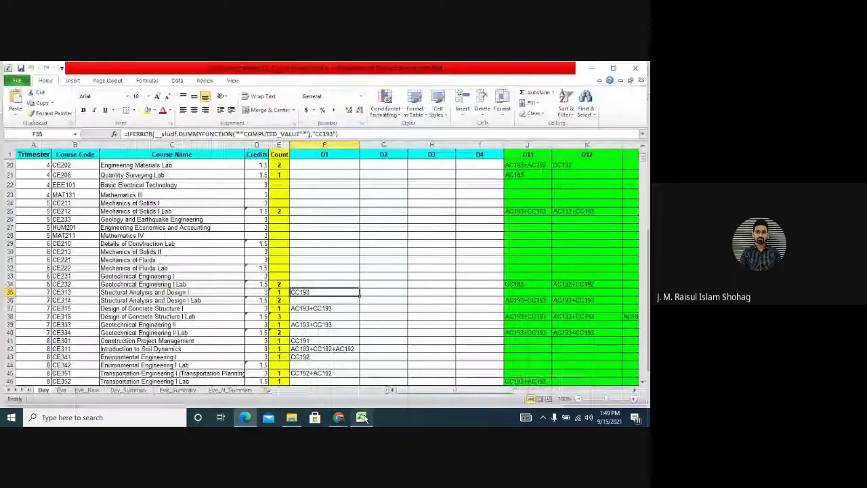
mouse_move(339, 416)
click(293, 379)
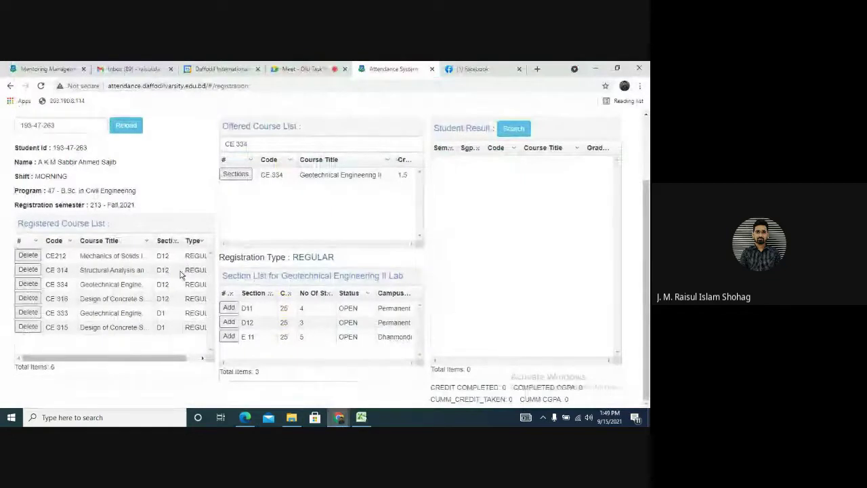
scroll(196, 271, up, 1)
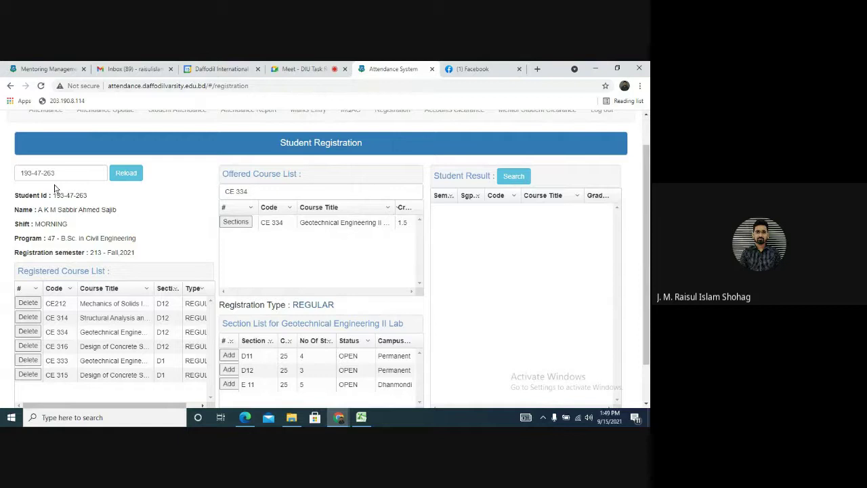
Find the batch 191 student's registration request in the Facebook mentoring group chat and copy the student ID
click(449, 67)
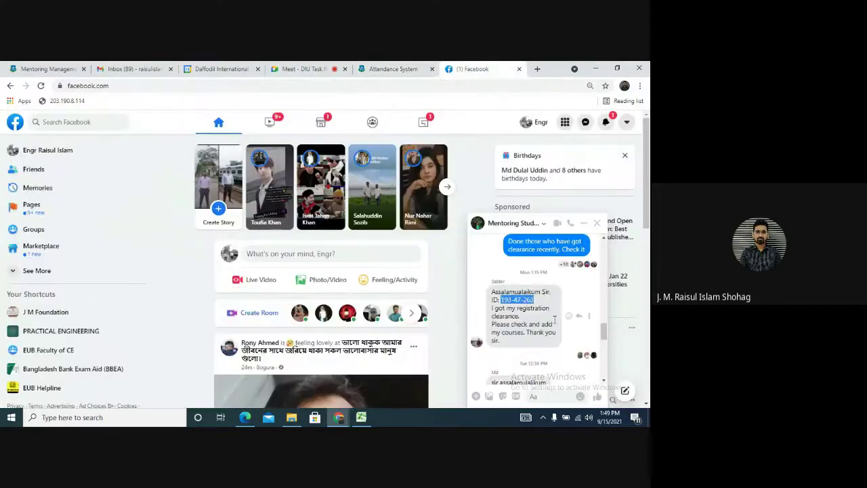
scroll(544, 338, down, 3)
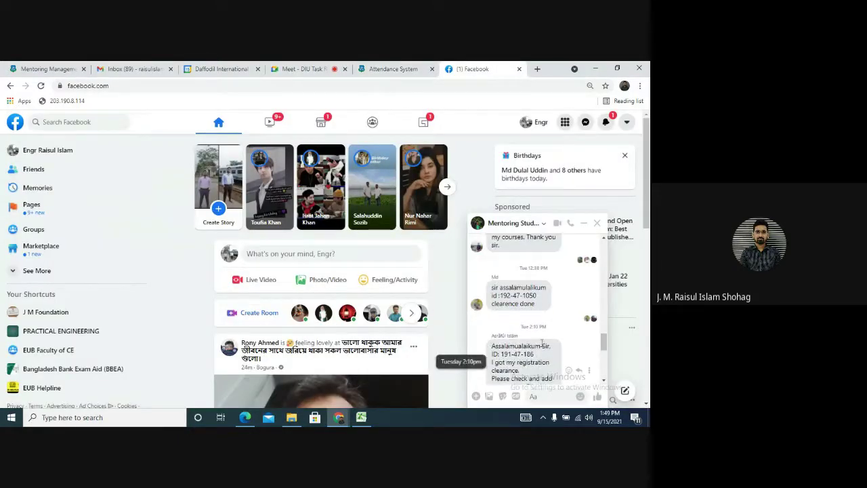
scroll(544, 348, down, 2)
scroll(502, 346, down, 2)
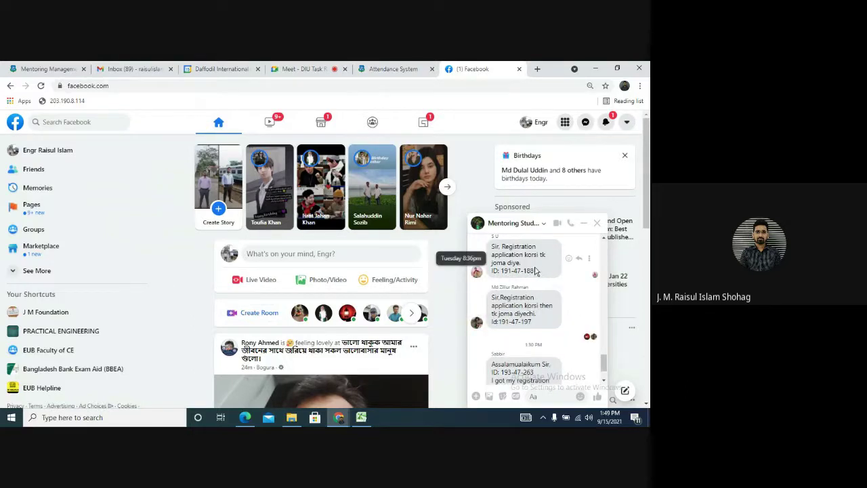
drag(534, 270, 508, 271)
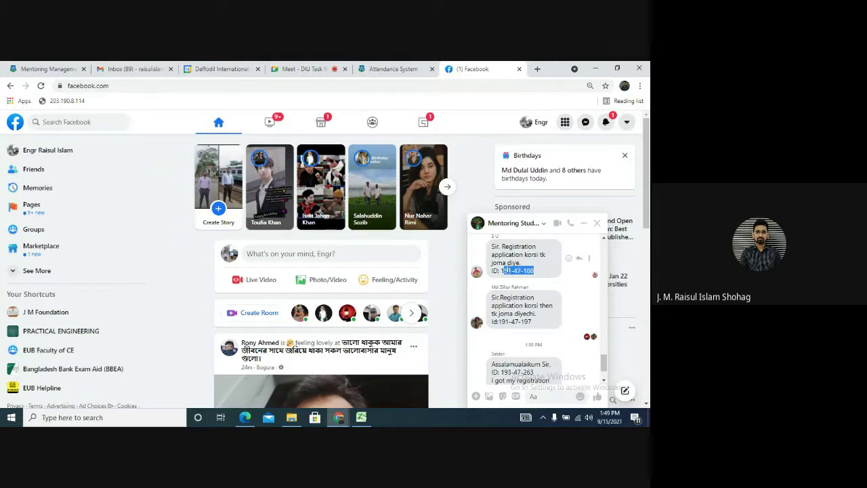
right_click(510, 270)
click(535, 274)
drag(534, 270, 502, 274)
right_click(505, 271)
click(532, 277)
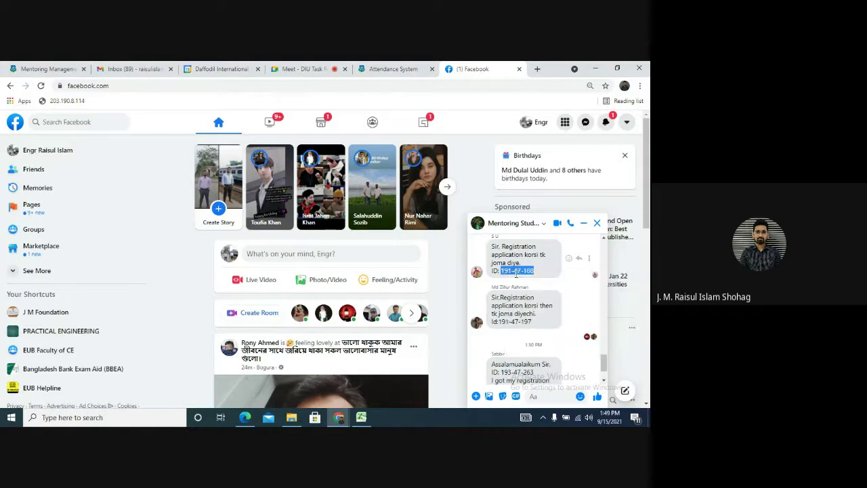
Return to the Attendance System, replace the student ID with the copied one, and load that student's registration record
click(315, 70)
click(384, 69)
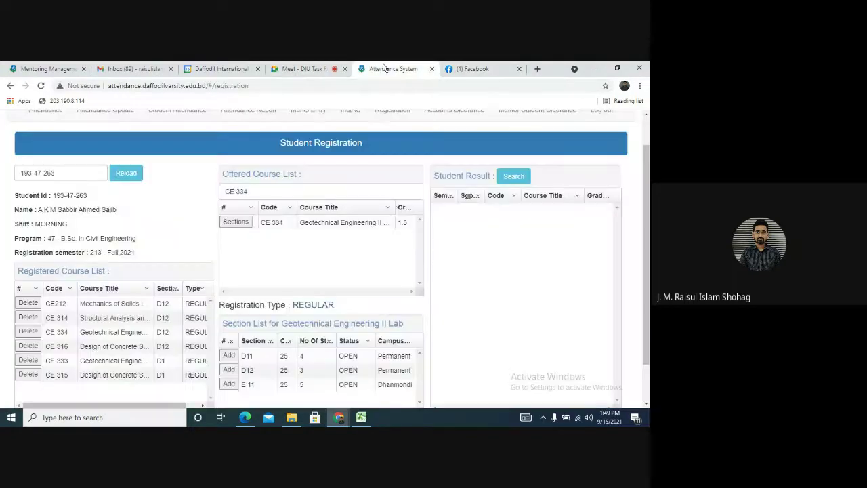
drag(74, 173, 3, 178)
right_click(24, 173)
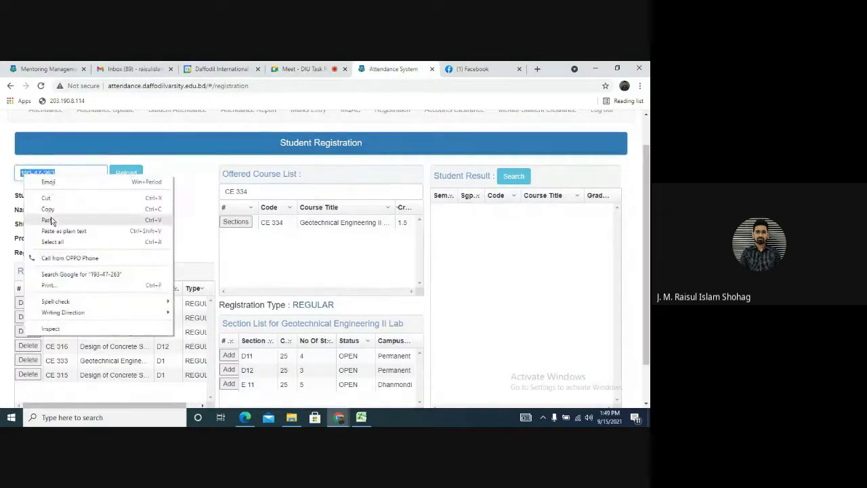
click(46, 218)
click(138, 174)
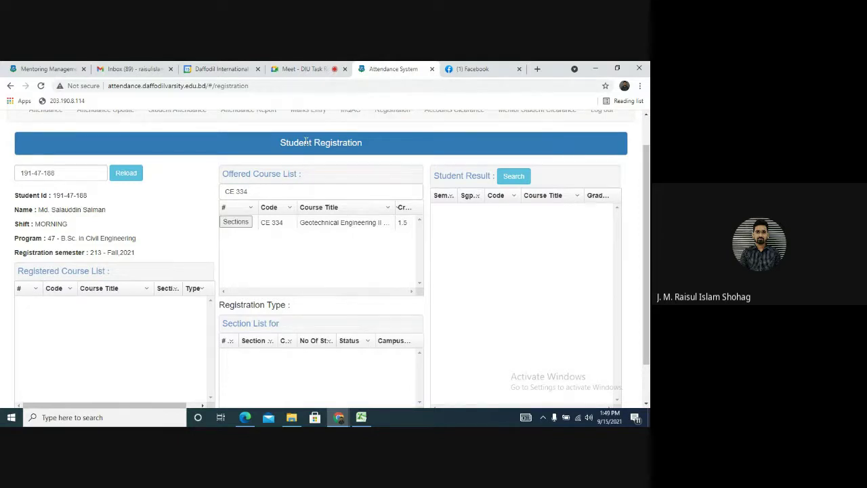
Switch to the Google Meet call and open the option to stop its recording
click(305, 68)
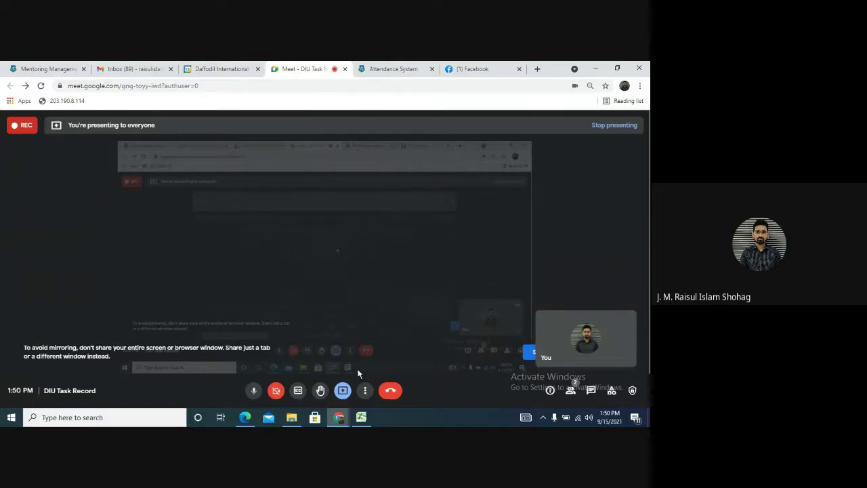
click(365, 392)
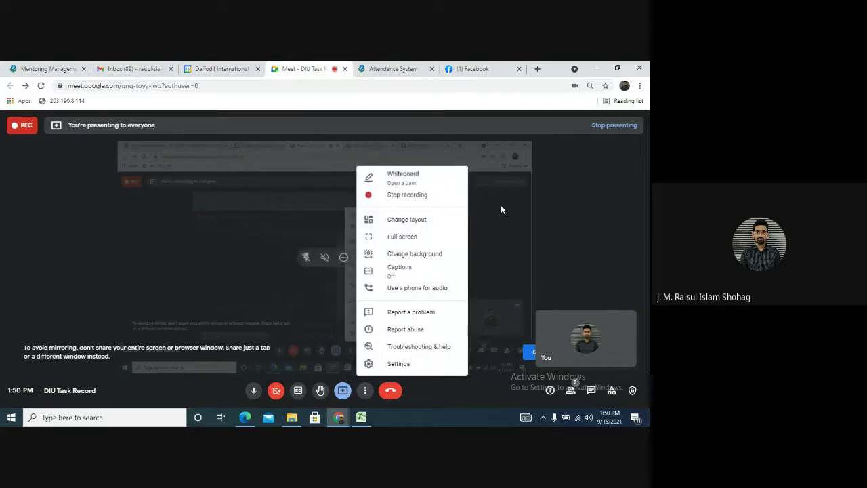
click(411, 197)
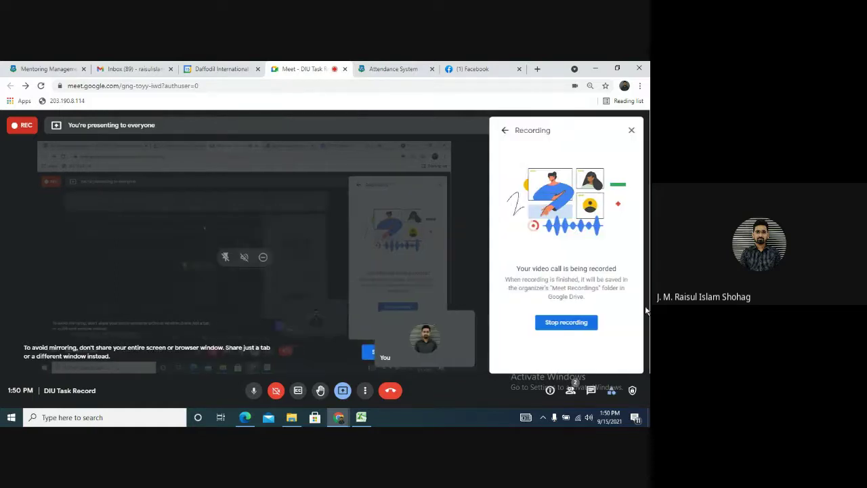